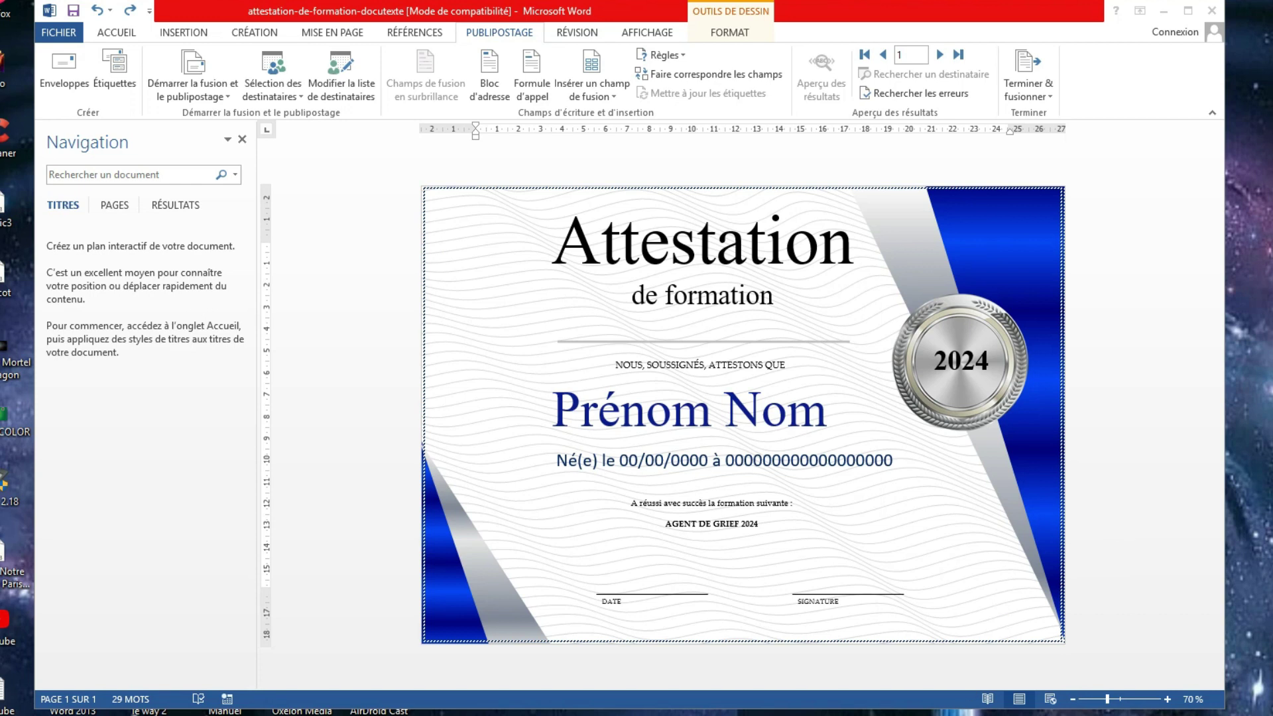
Bring up the names table briefly, then return to the certificate page.
{"action": "mouse_move", "coordinate": [65, 708]}
{"action": "left_click", "coordinate": [774, 681]}
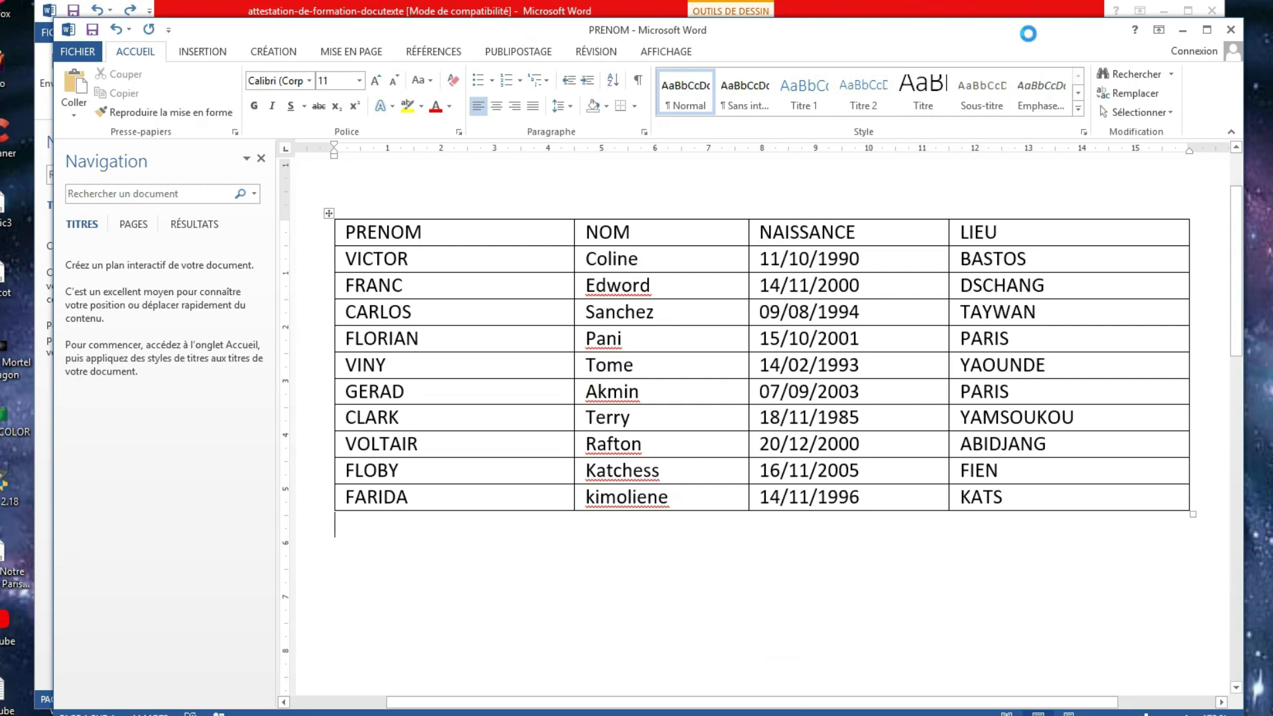
{"action": "left_click", "coordinate": [1182, 30]}
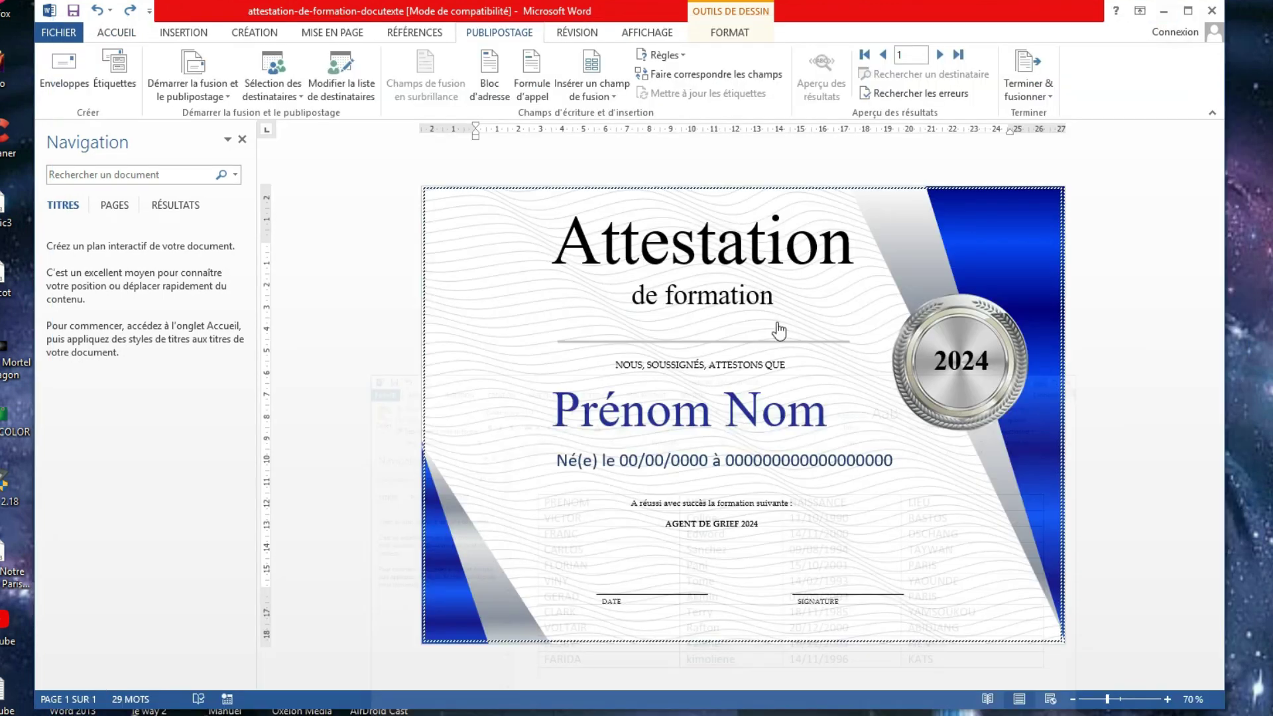
{"action": "left_click", "coordinate": [708, 378]}
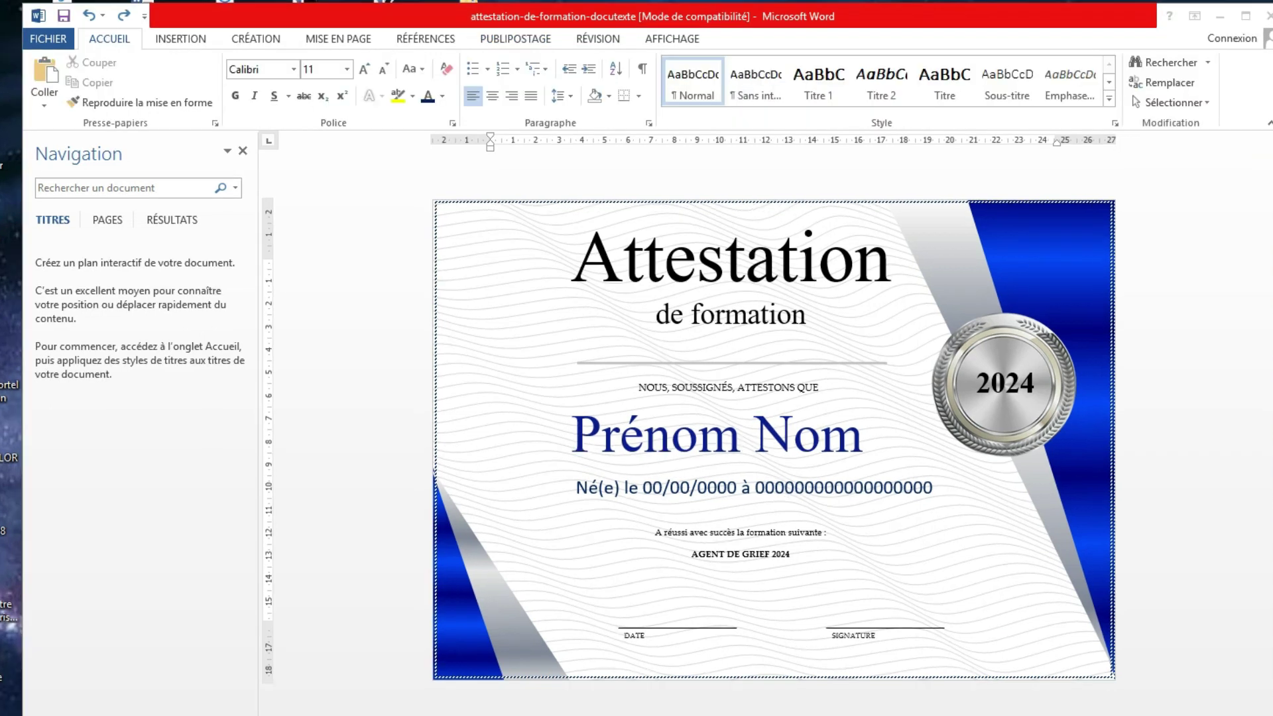
Save the names table as PRENOM in the Vidéos folder and minimize it.
{"action": "left_click", "coordinate": [762, 663]}
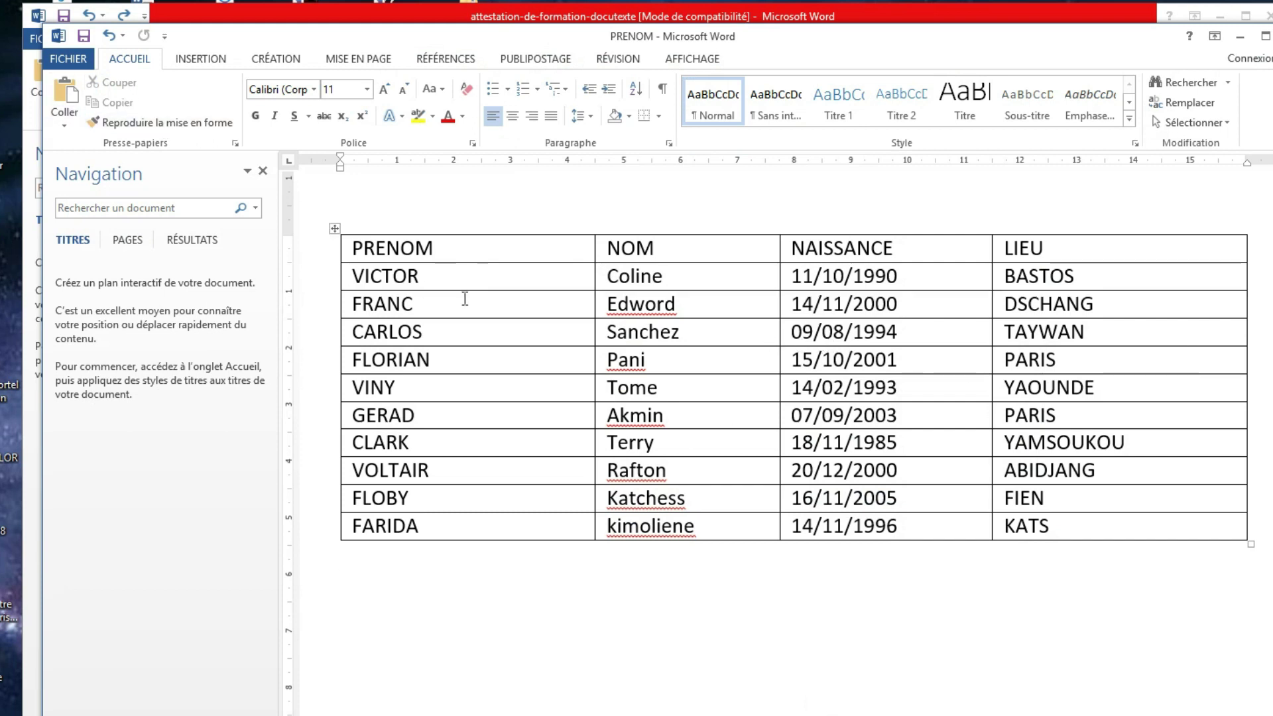
{"action": "left_click", "coordinate": [78, 57]}
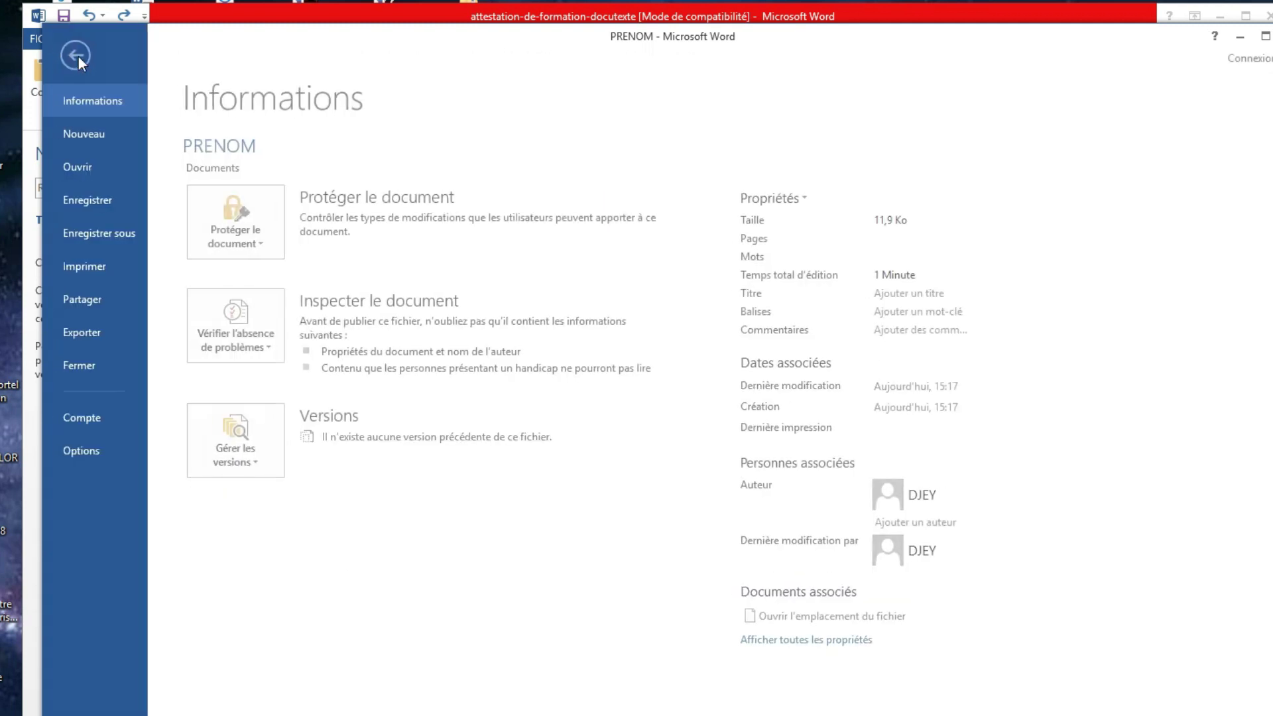
{"action": "left_click", "coordinate": [98, 238]}
{"action": "left_click", "coordinate": [498, 459]}
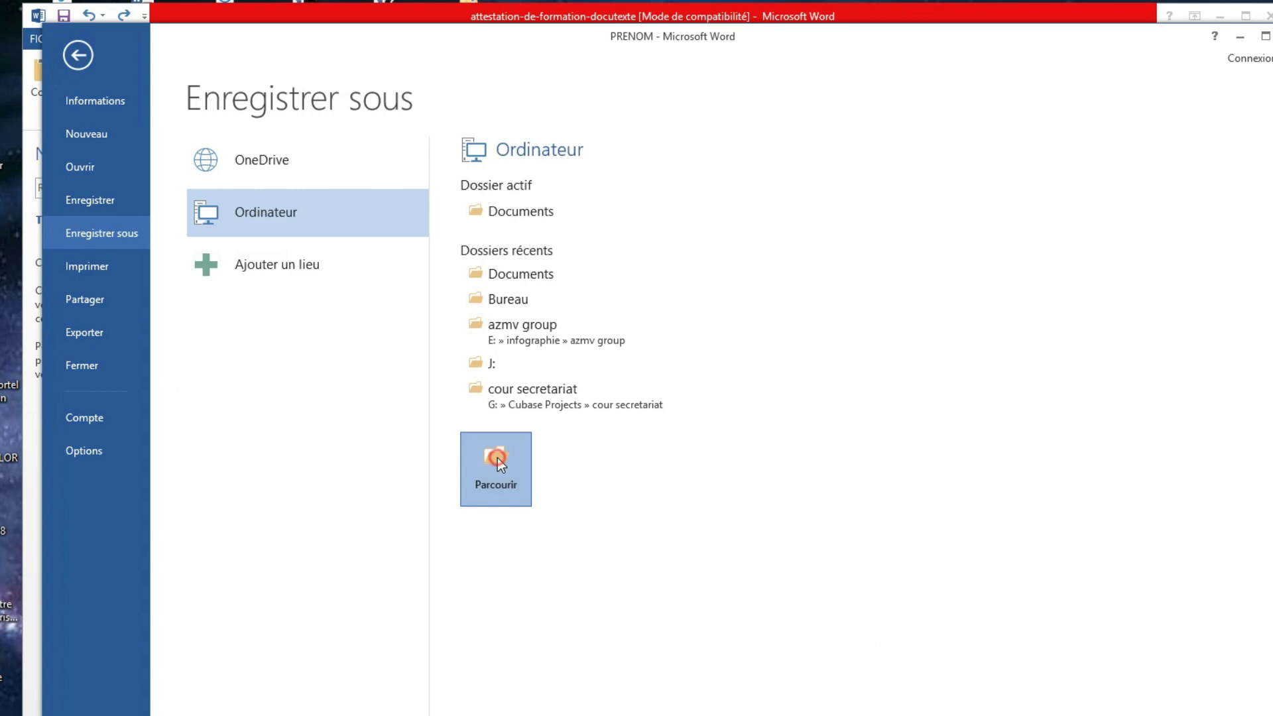
{"action": "left_click_drag", "start_coordinate": [176, 203], "coordinate": [173, 231]}
{"action": "left_click", "coordinate": [109, 226]}
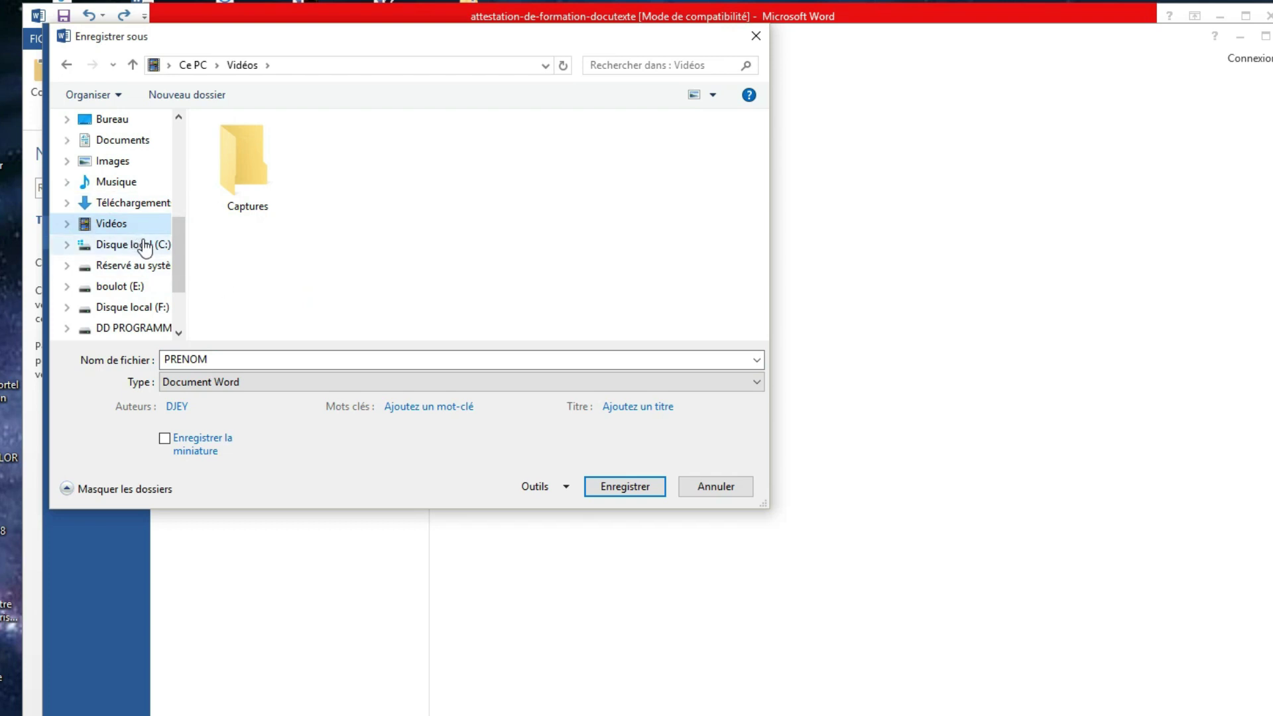
{"action": "left_click", "coordinate": [225, 361]}
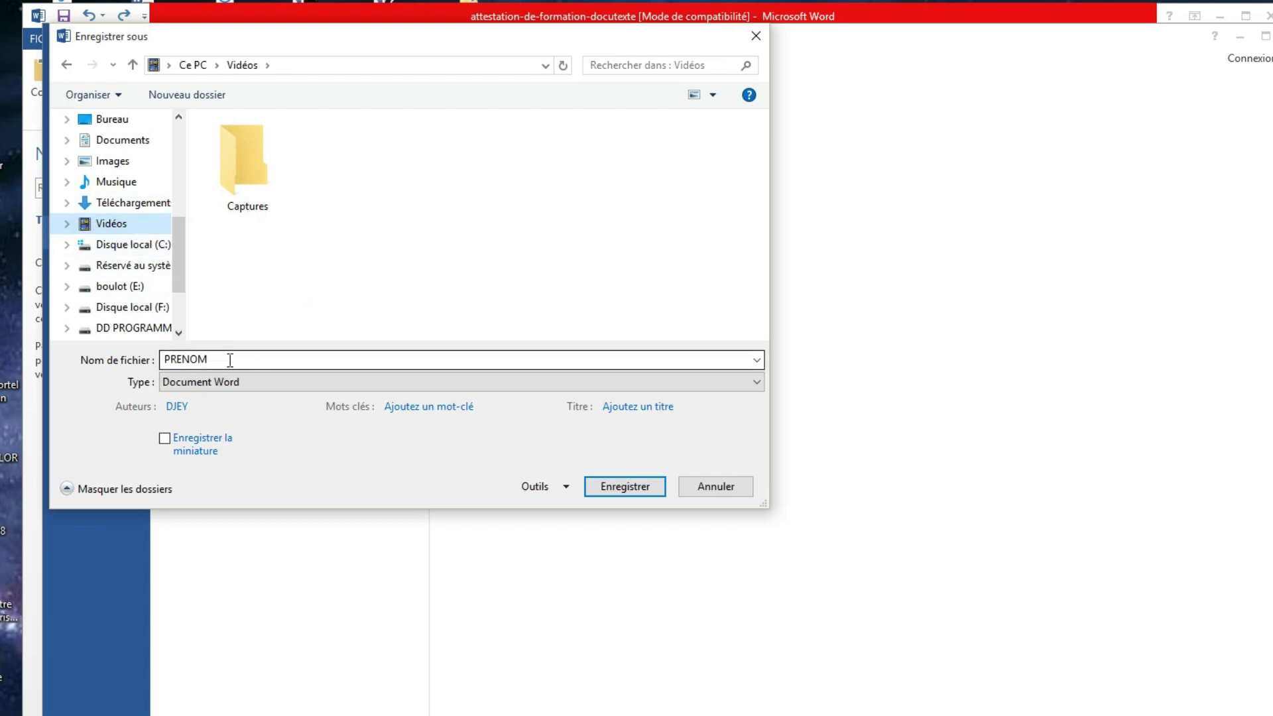
{"action": "left_click", "coordinate": [624, 492]}
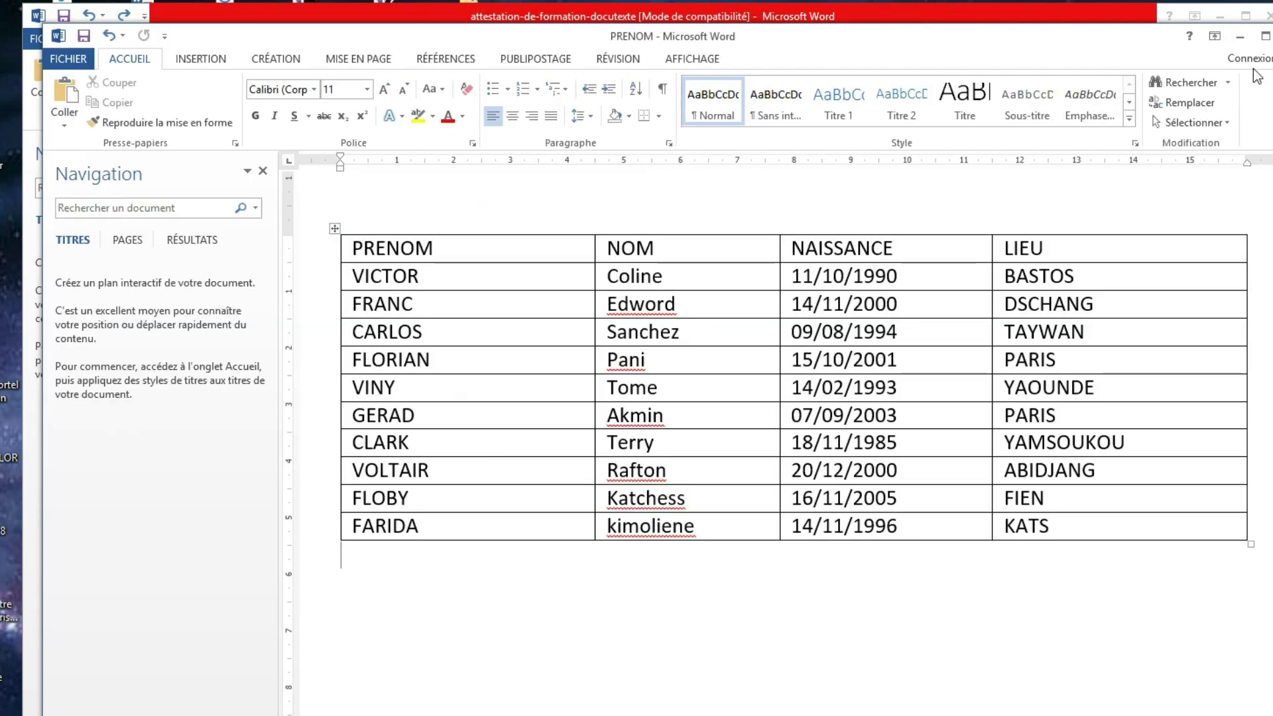
{"action": "left_click", "coordinate": [1239, 37]}
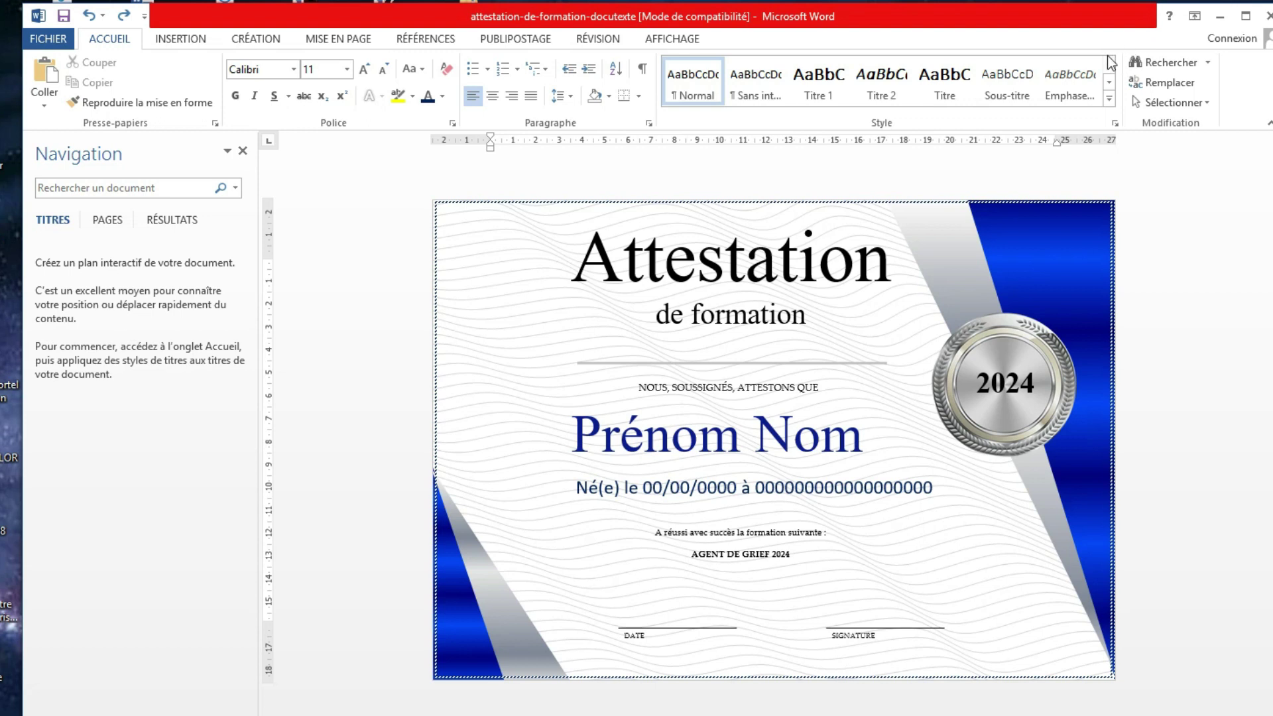
On Publipostage, use the existing list PRENOM from Vidéos as the recipients.
{"action": "left_click", "coordinate": [507, 41]}
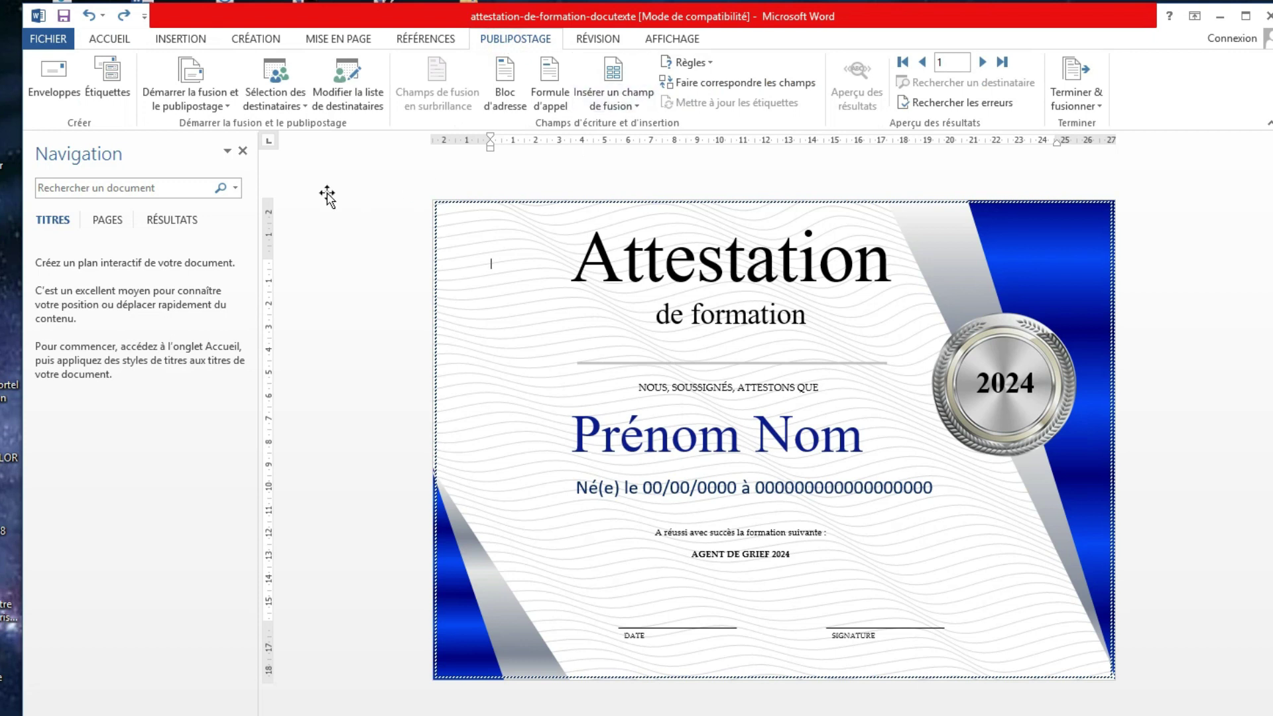
{"action": "left_click", "coordinate": [293, 102]}
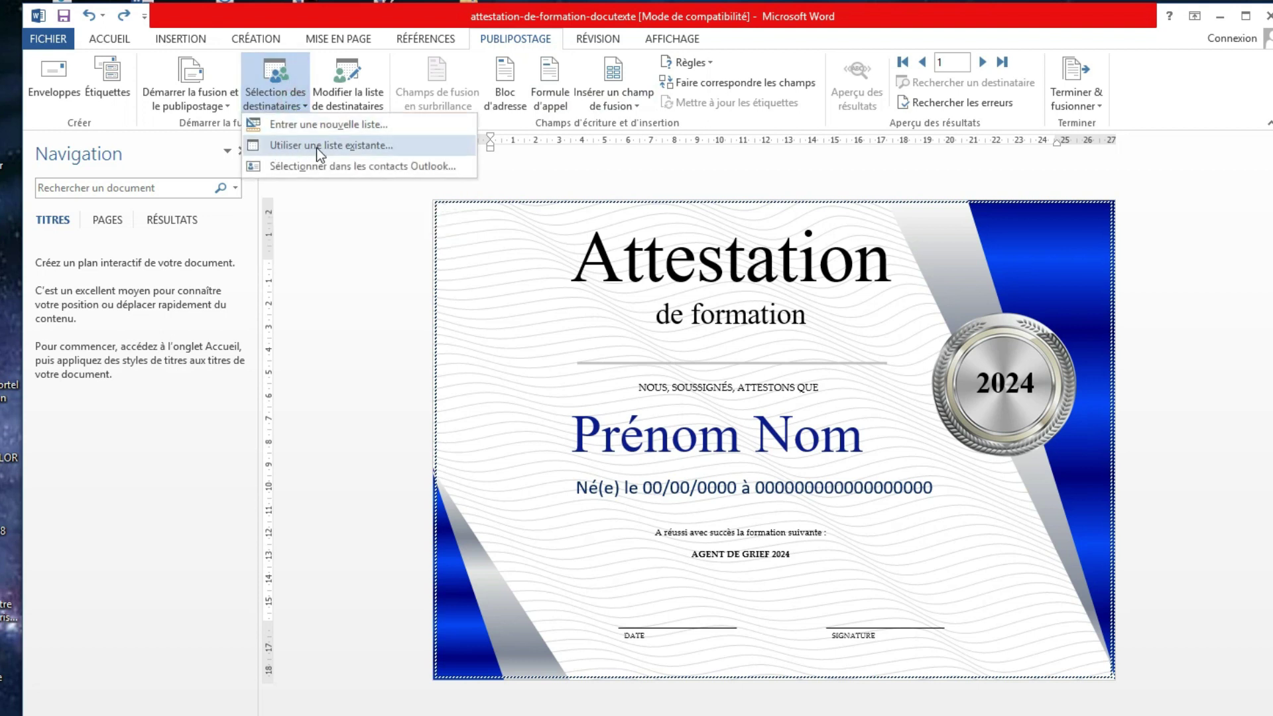
{"action": "left_click", "coordinate": [352, 147]}
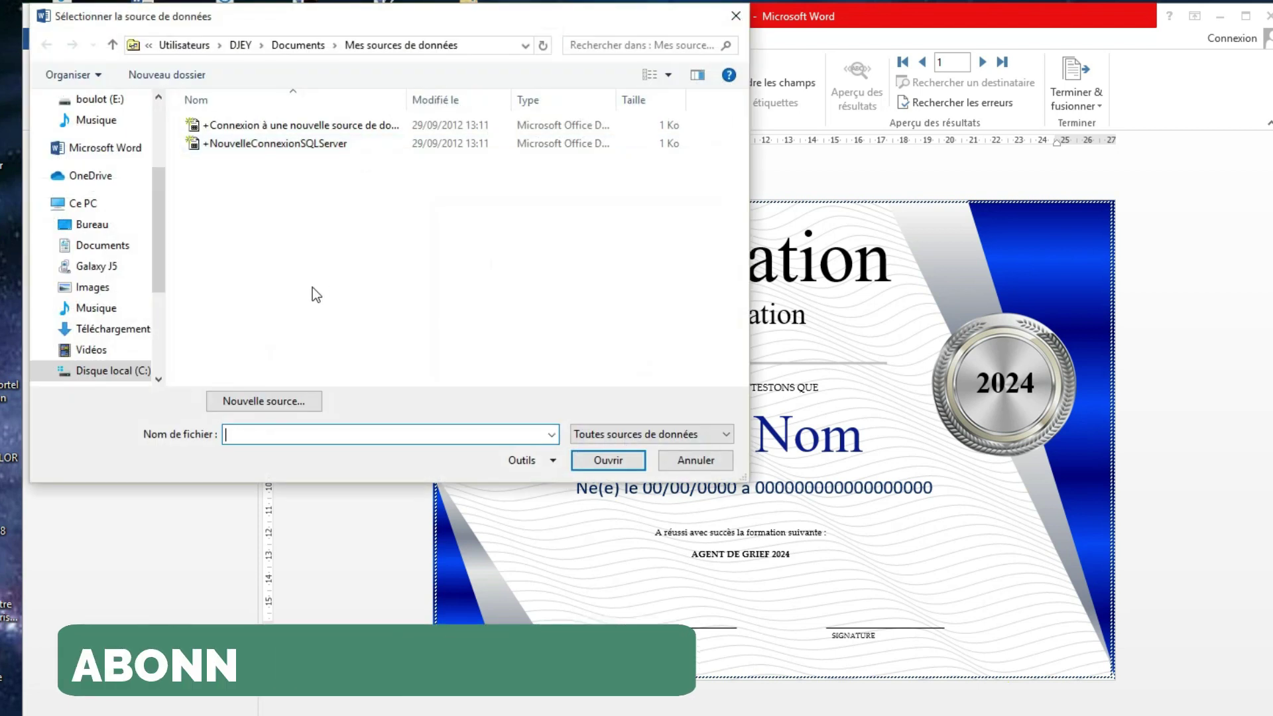
{"action": "left_click", "coordinate": [95, 353]}
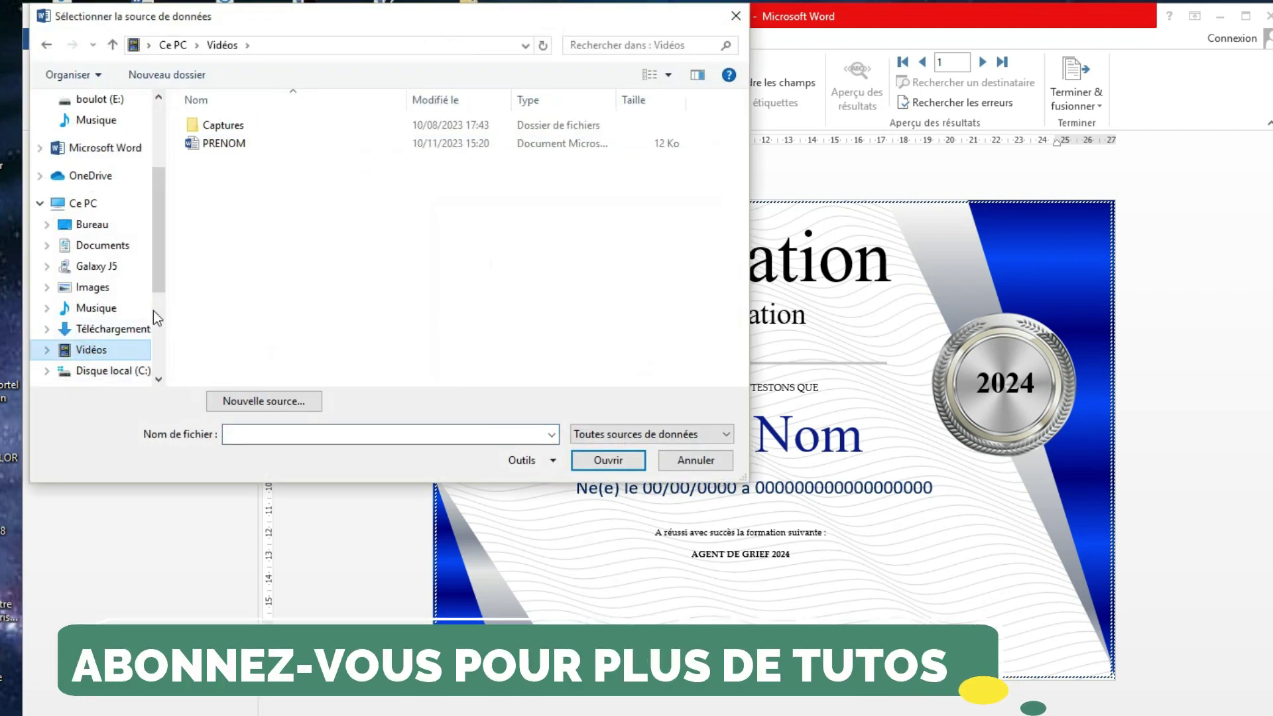
{"action": "left_click", "coordinate": [268, 148]}
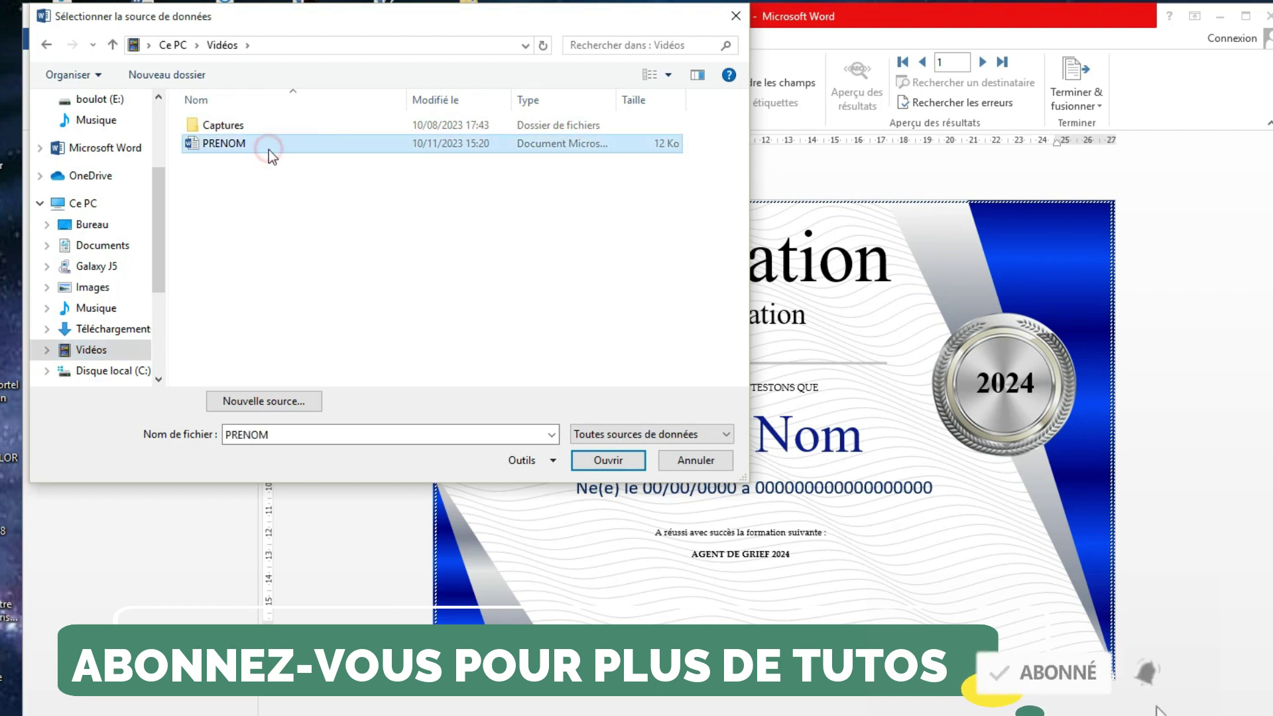
{"action": "left_click", "coordinate": [609, 458]}
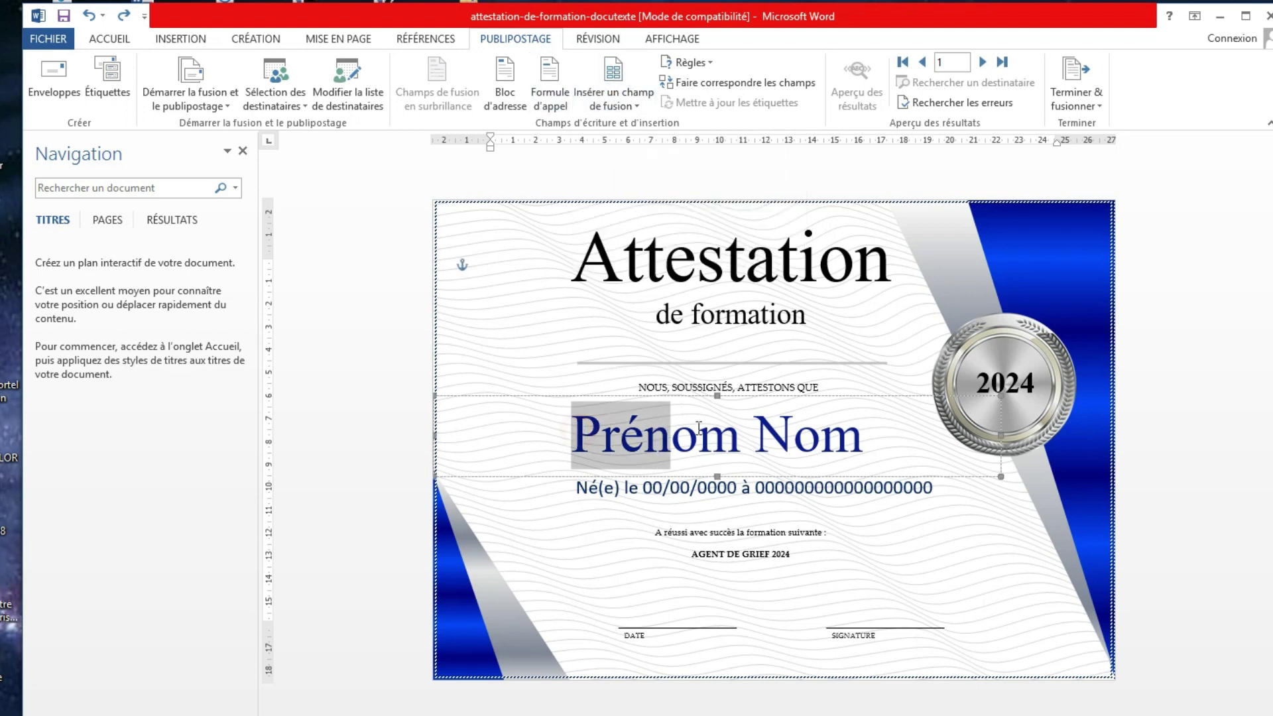
Replace the placeholder word Prénom with the «PRENOM» merge field.
{"action": "left_click_drag", "start_coordinate": [574, 434], "coordinate": [740, 435]}
{"action": "left_click", "coordinate": [615, 73]}
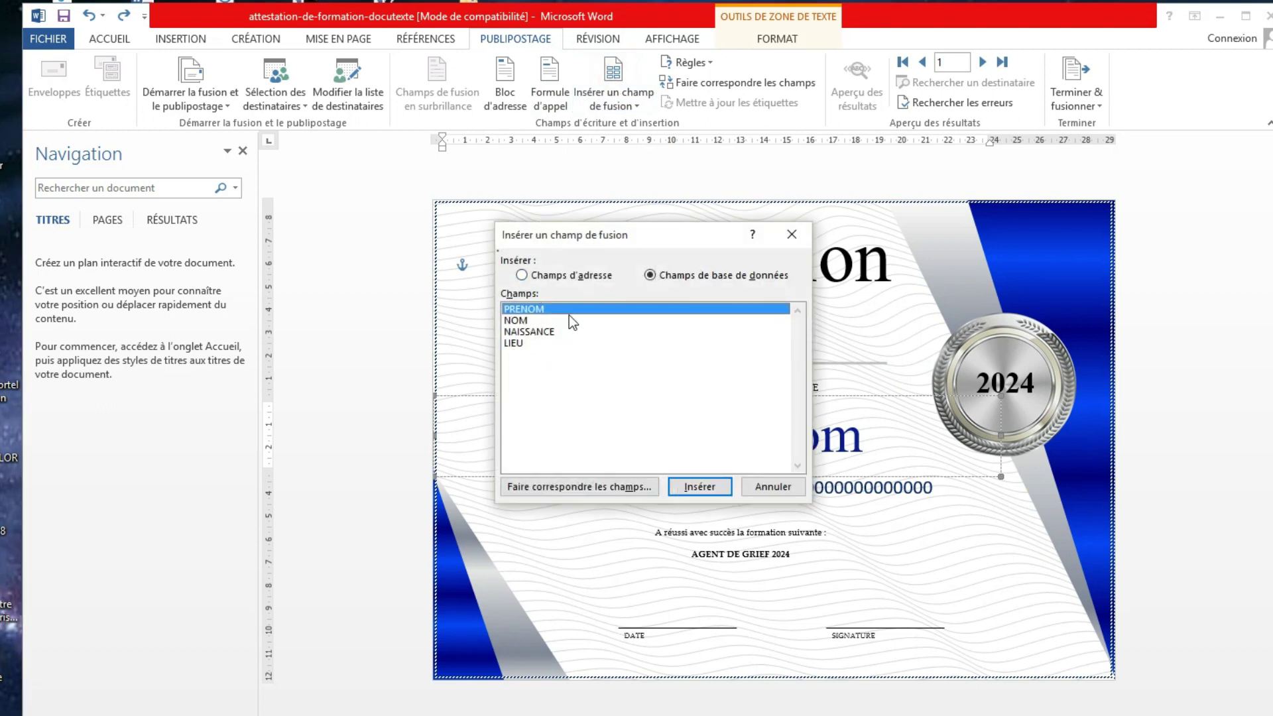
{"action": "left_click", "coordinate": [702, 491]}
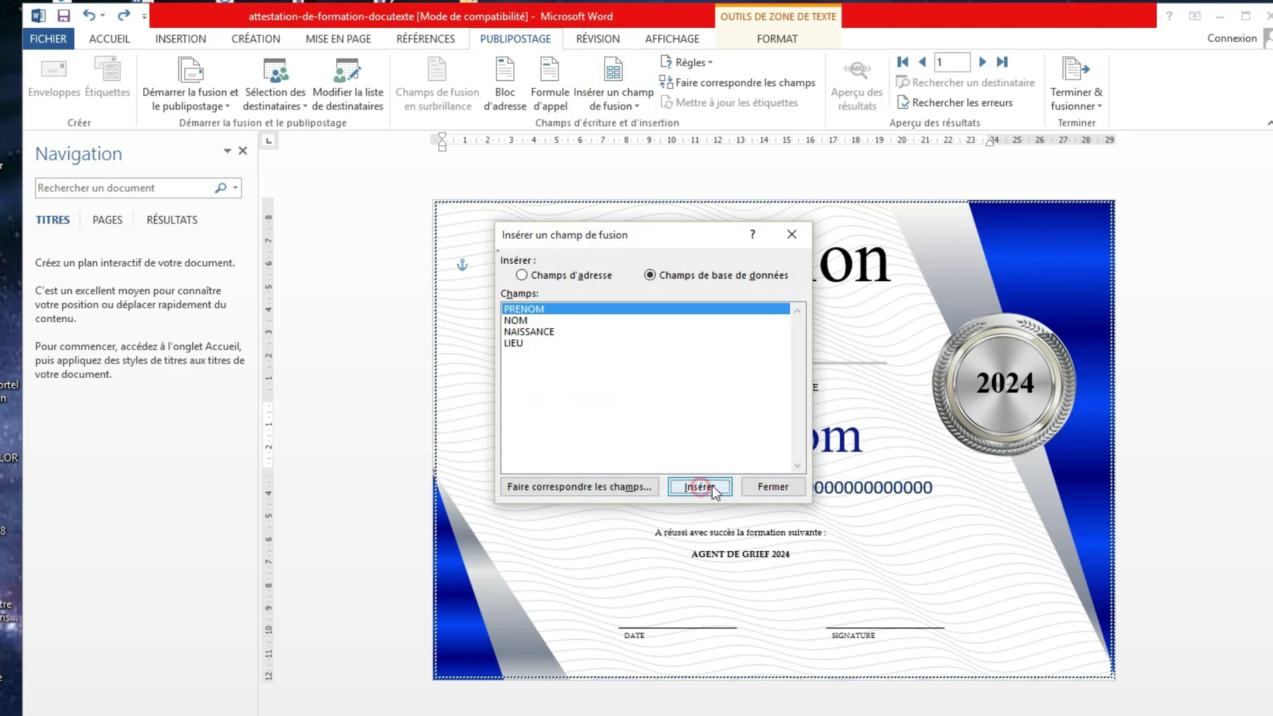
{"action": "left_click", "coordinate": [773, 487]}
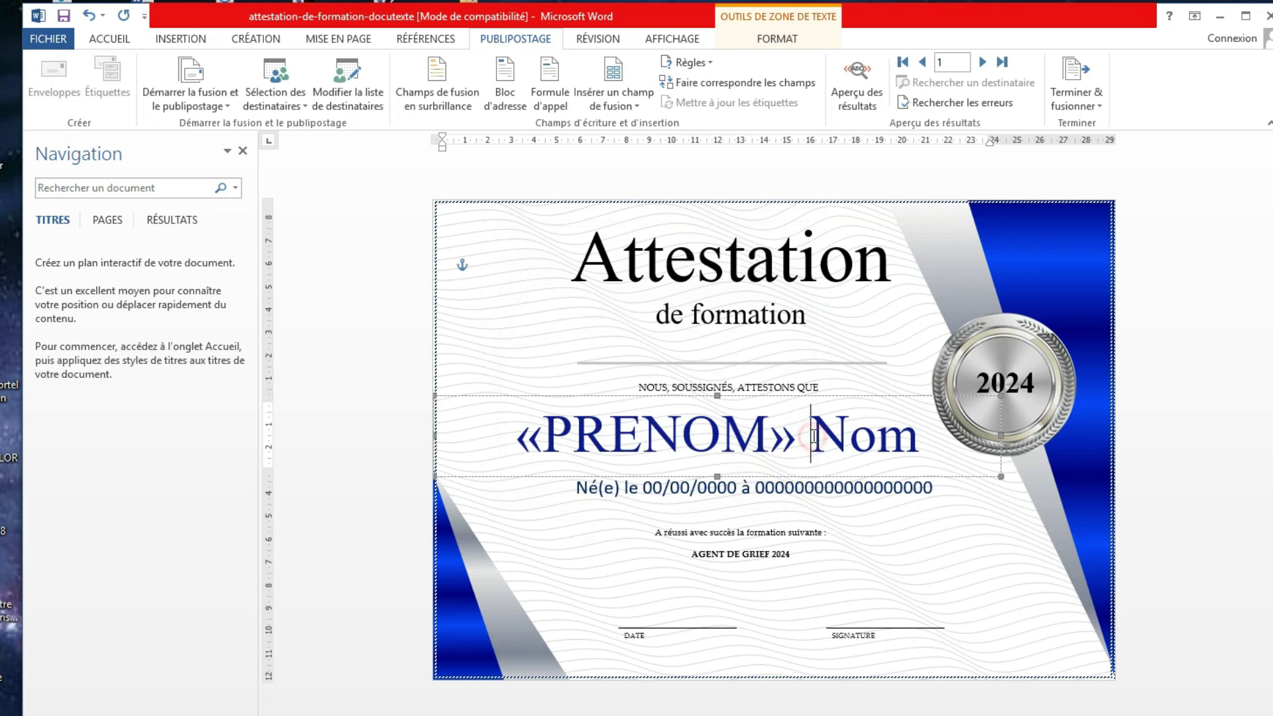
Replace the placeholder word Nom with the «NOM» merge field.
{"action": "left_click_drag", "start_coordinate": [811, 437], "coordinate": [920, 440]}
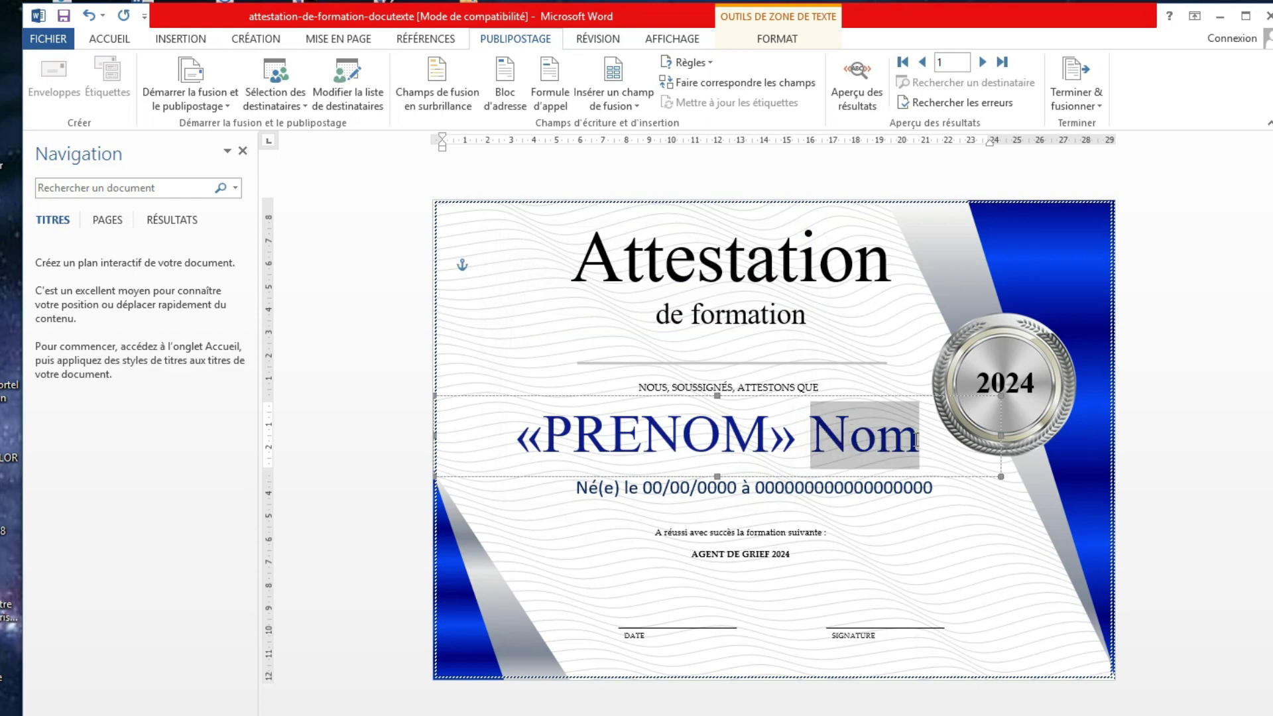
{"action": "left_click", "coordinate": [617, 89]}
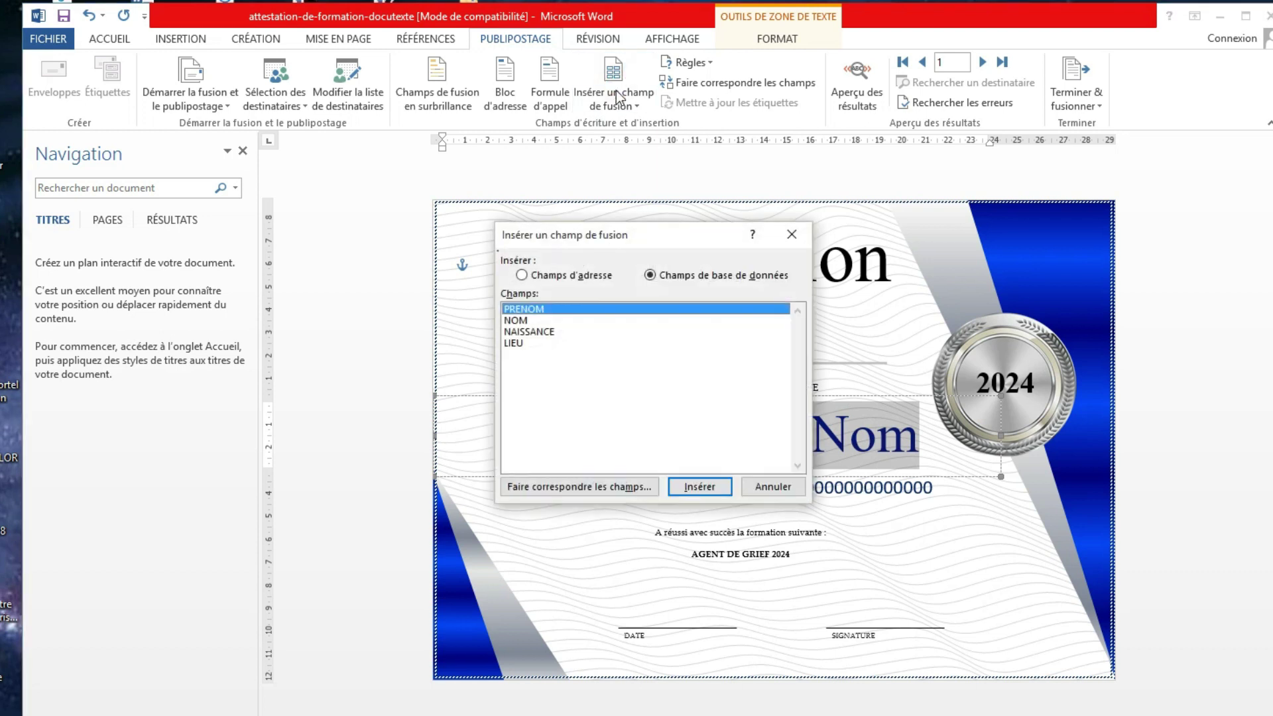
{"action": "left_click", "coordinate": [517, 320]}
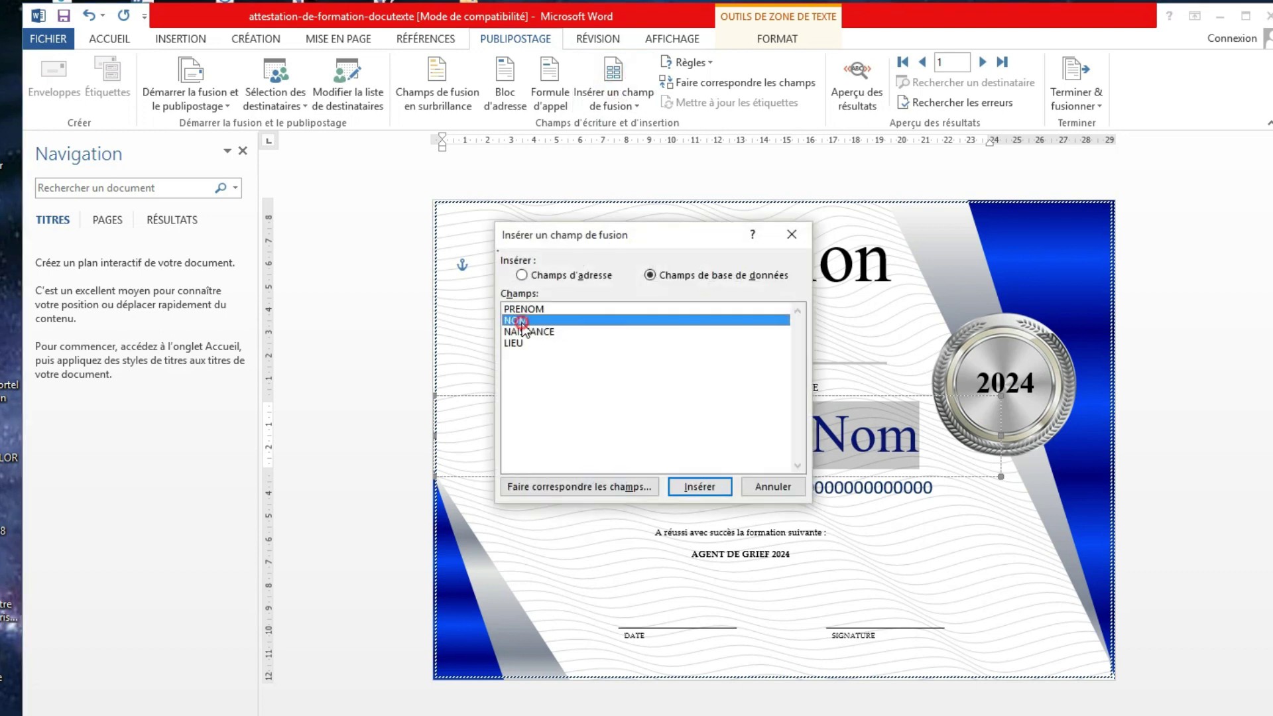
{"action": "left_click", "coordinate": [705, 488]}
{"action": "left_click", "coordinate": [756, 491]}
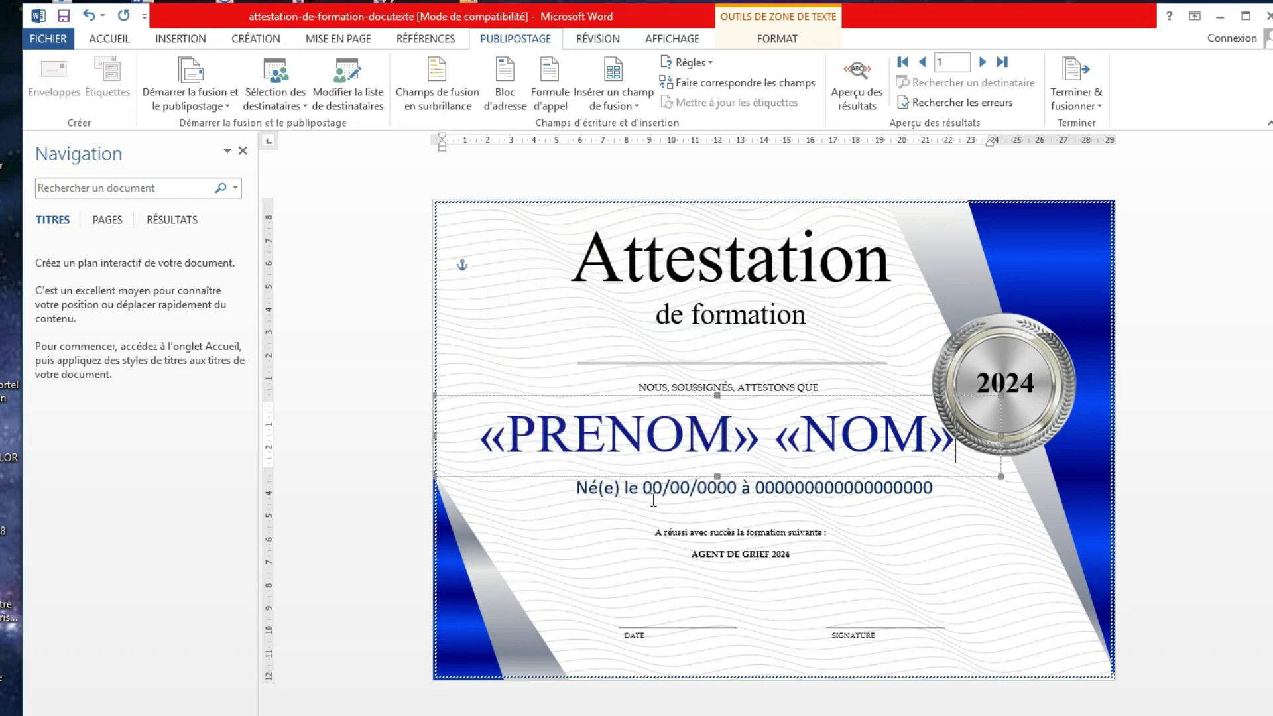
Replace the placeholder date 'le 00/00/0000' with the «NAISSANCE» merge field.
{"action": "left_click_drag", "start_coordinate": [624, 491], "coordinate": [725, 494]}
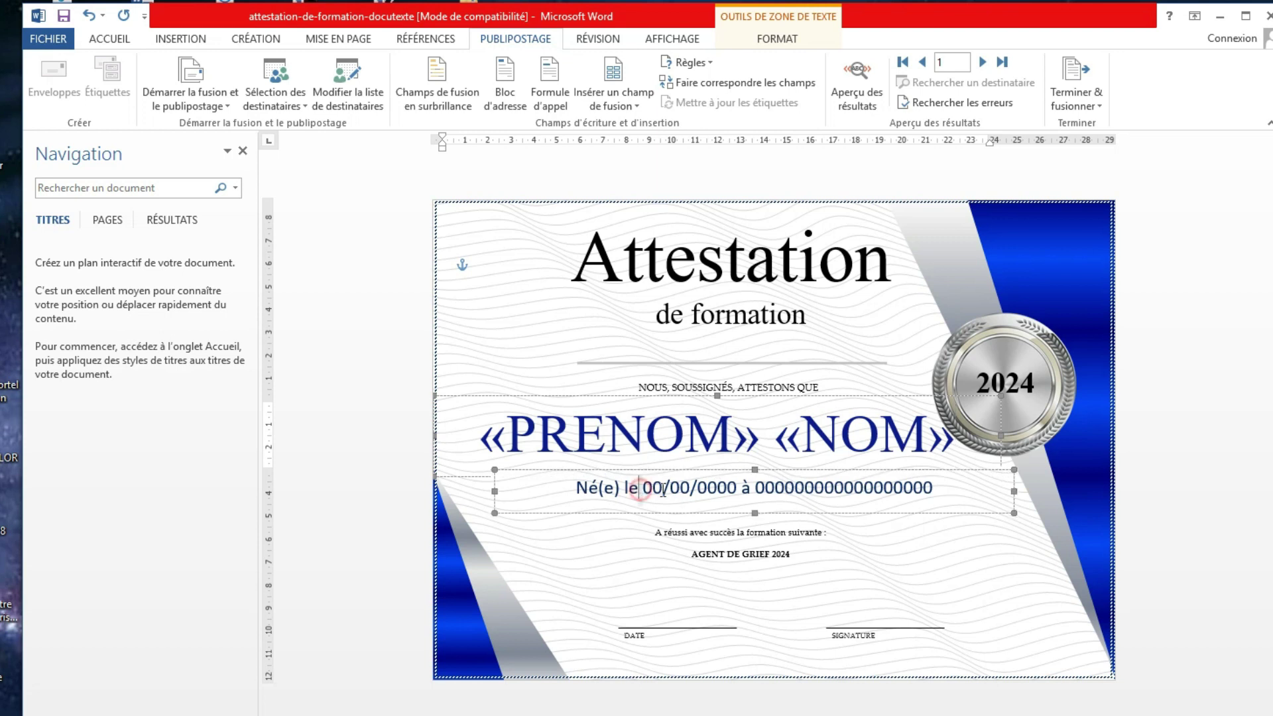
{"action": "left_click", "coordinate": [614, 73]}
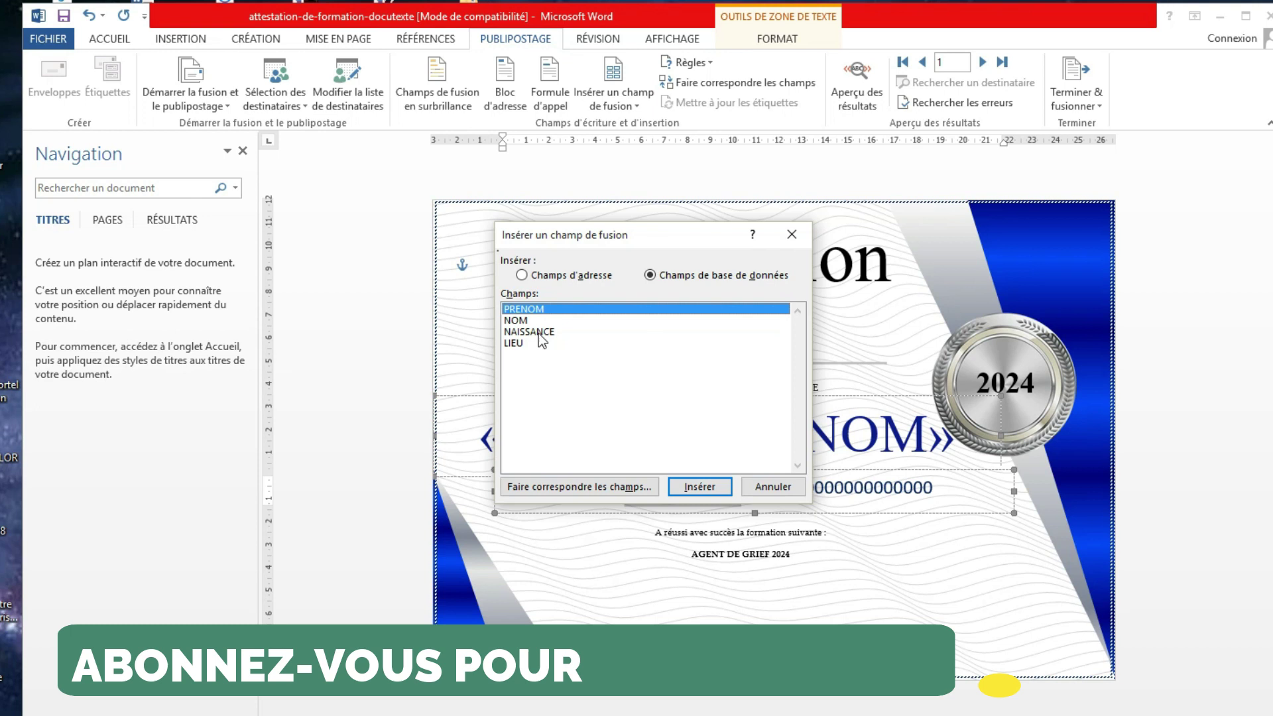
{"action": "left_click", "coordinate": [537, 332]}
{"action": "left_click", "coordinate": [690, 488]}
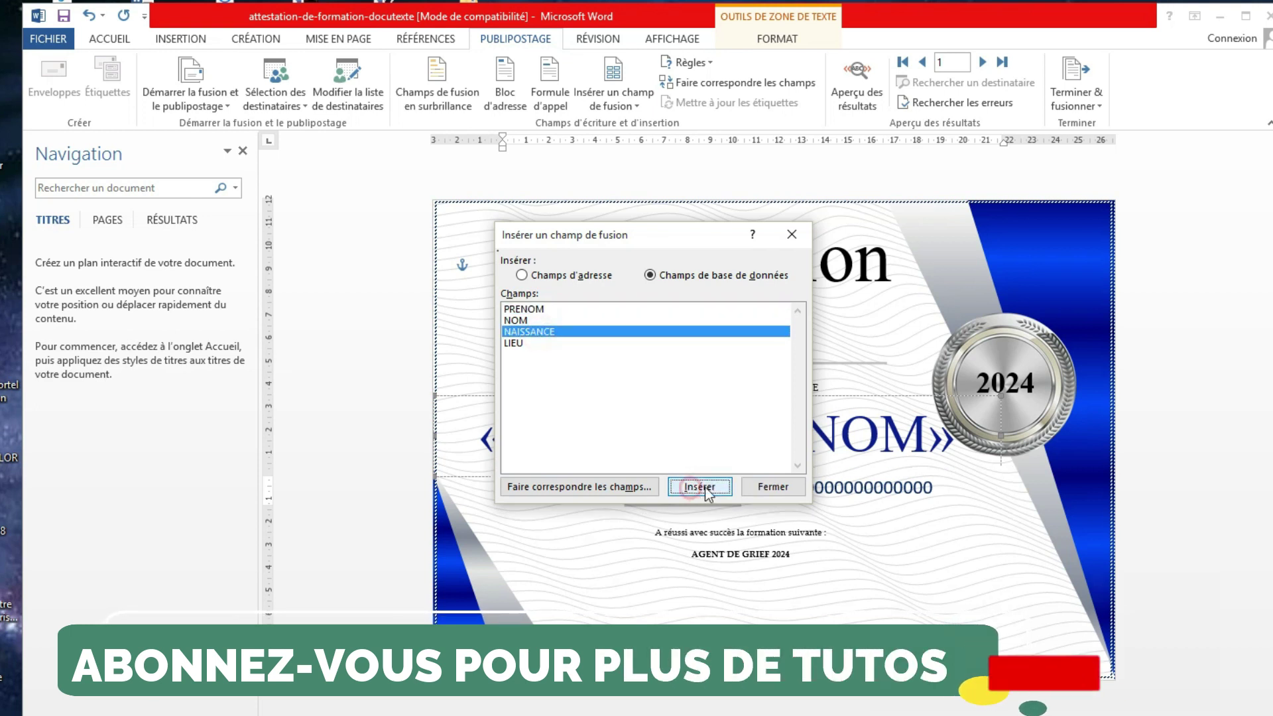
{"action": "left_click", "coordinate": [763, 488]}
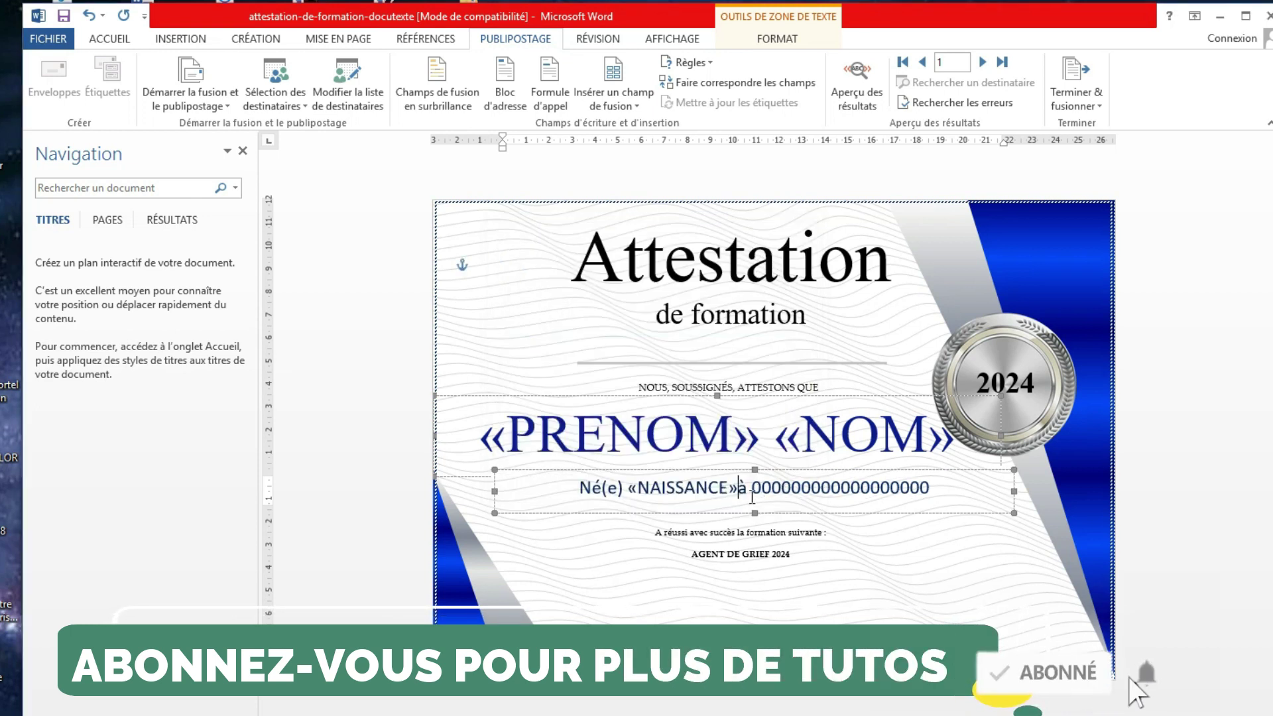
Replace the zeros after 'à' with the «LIEU» merge field.
{"action": "left_click_drag", "start_coordinate": [752, 488], "coordinate": [948, 492]}
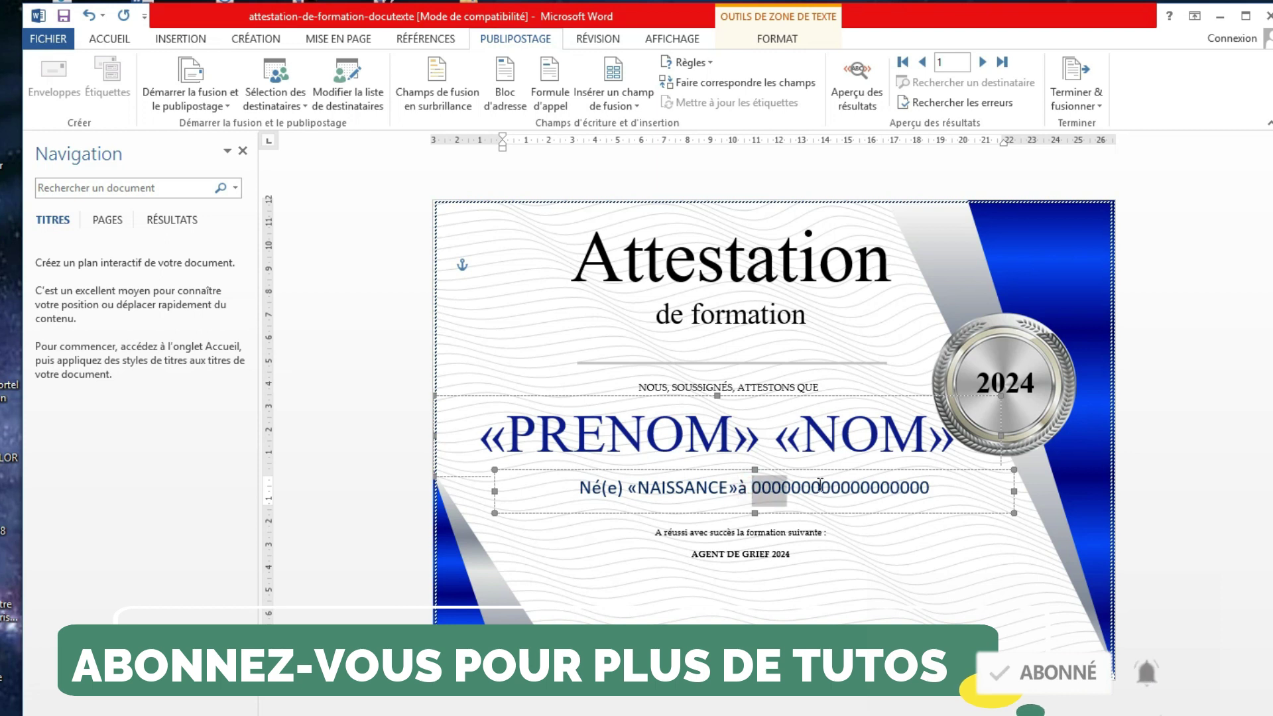
{"action": "left_click", "coordinate": [615, 80]}
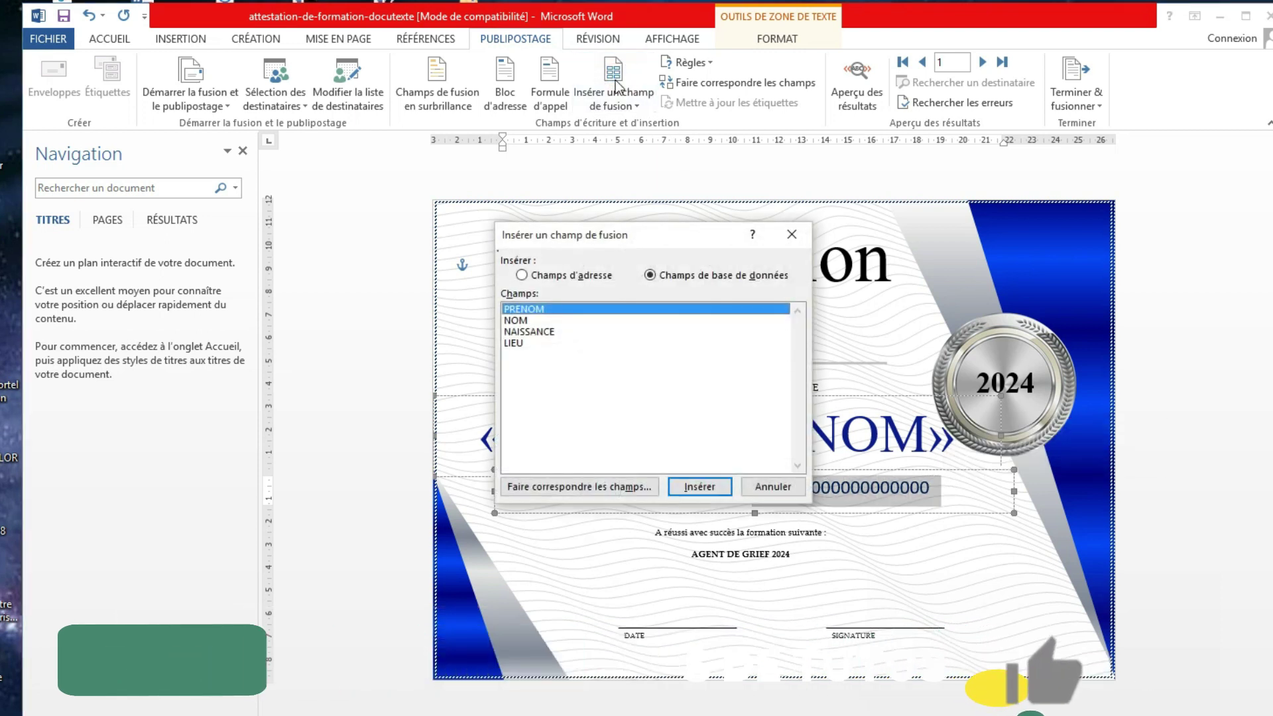
{"action": "left_click", "coordinate": [521, 344]}
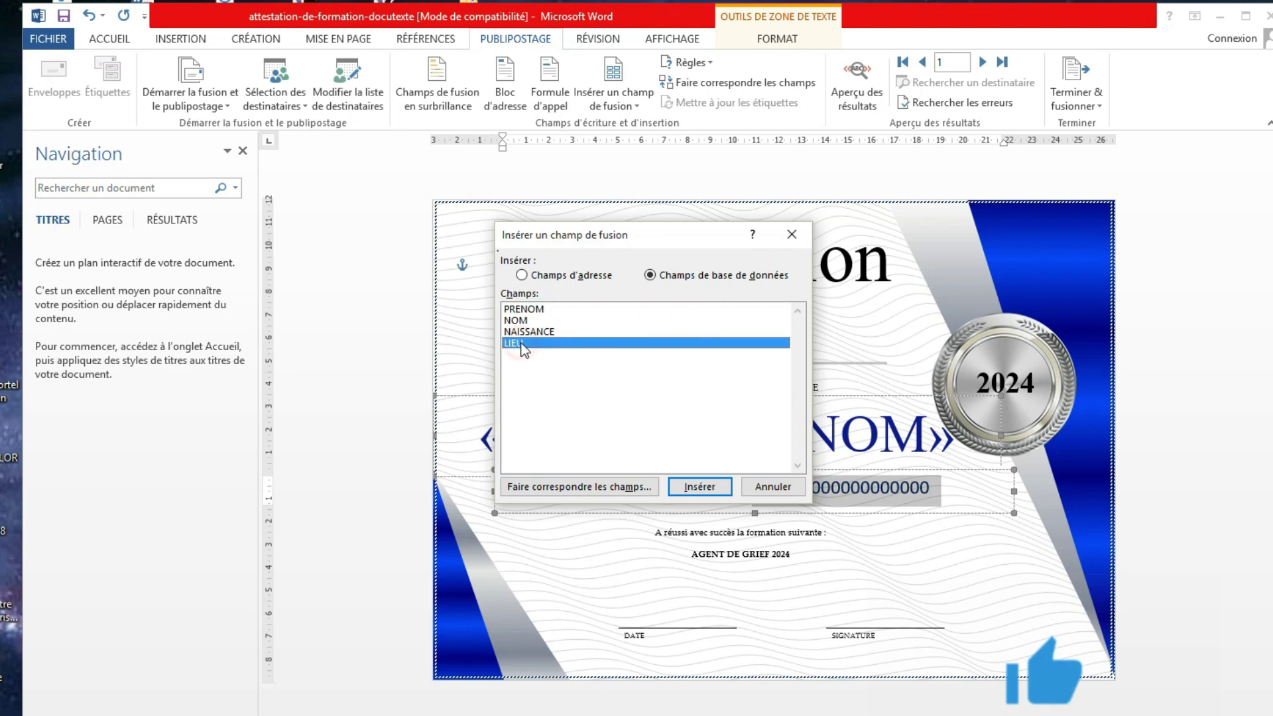
{"action": "left_click", "coordinate": [689, 488]}
{"action": "left_click", "coordinate": [774, 488]}
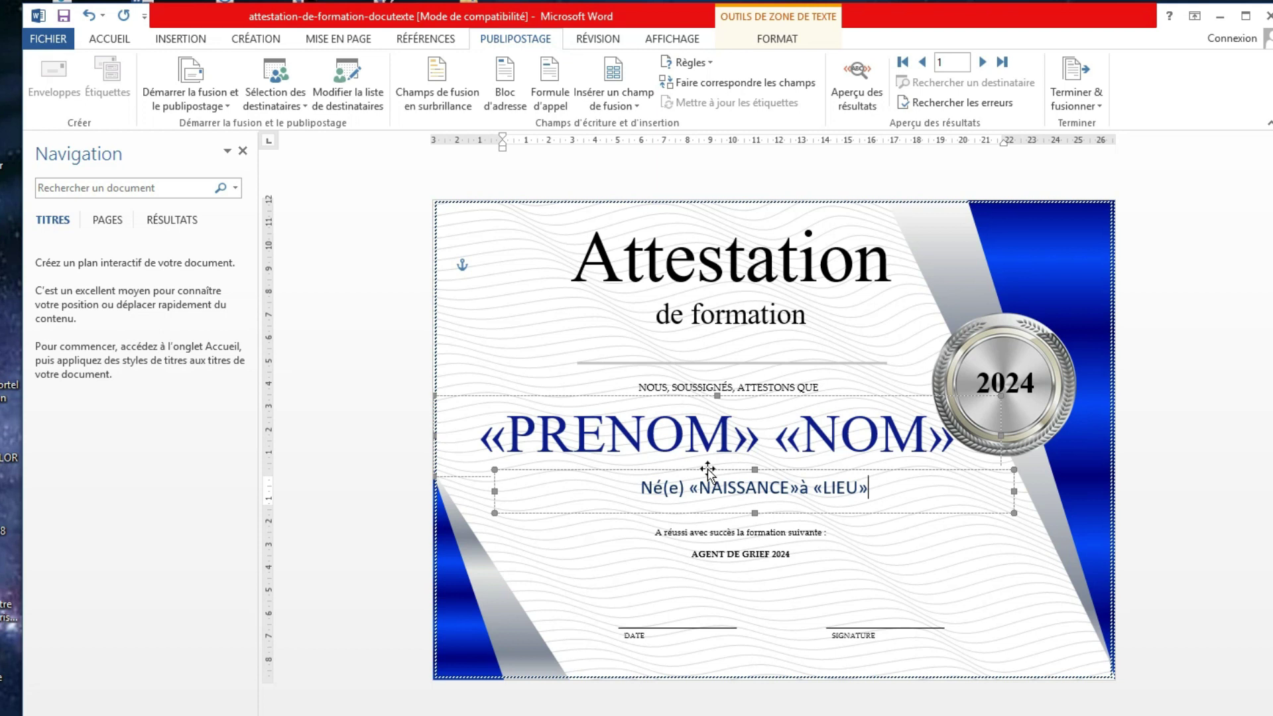
{"action": "left_click", "coordinate": [1092, 81]}
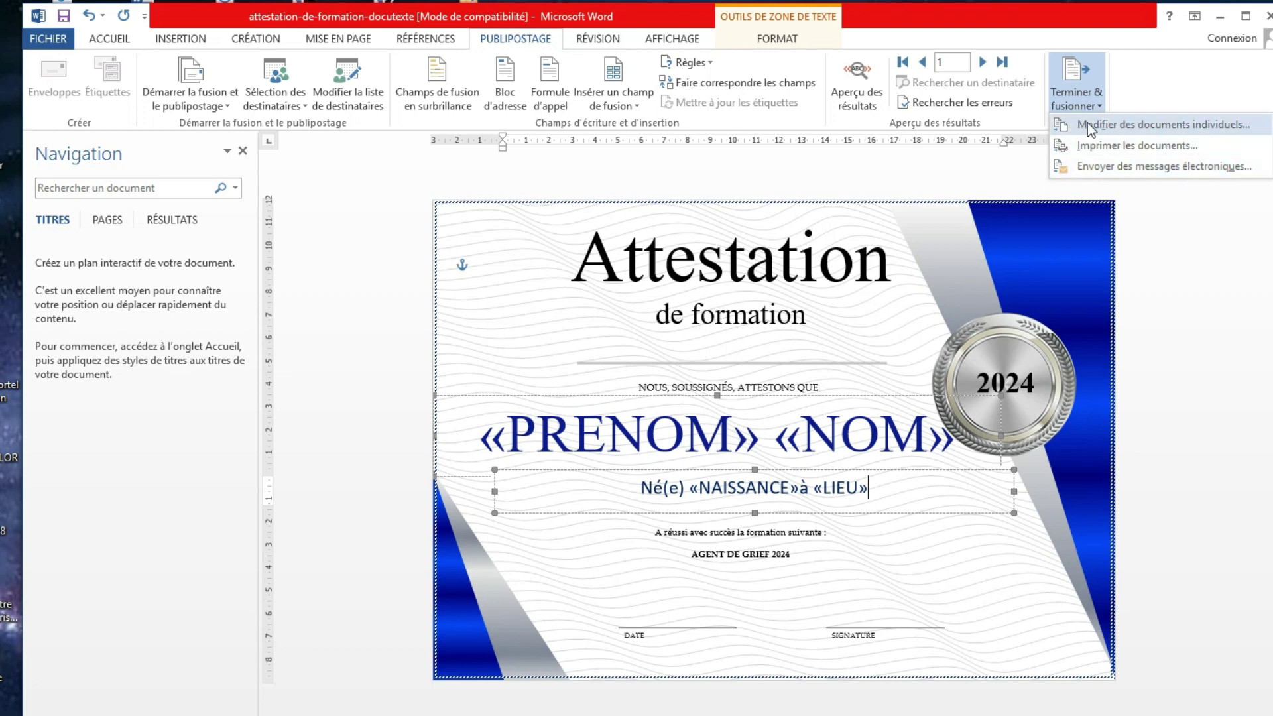
Merge all records into individual certificates in a new document, Lettres1.
{"action": "left_click", "coordinate": [1154, 124]}
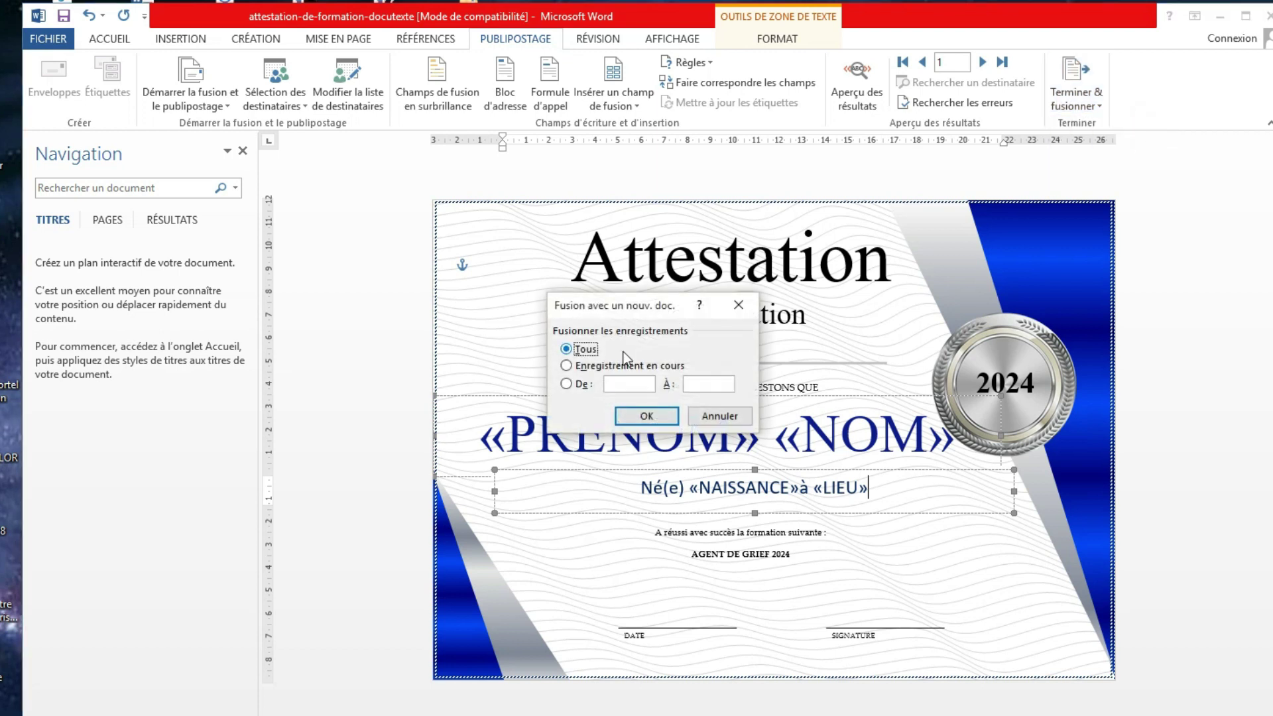
{"action": "left_click", "coordinate": [653, 415]}
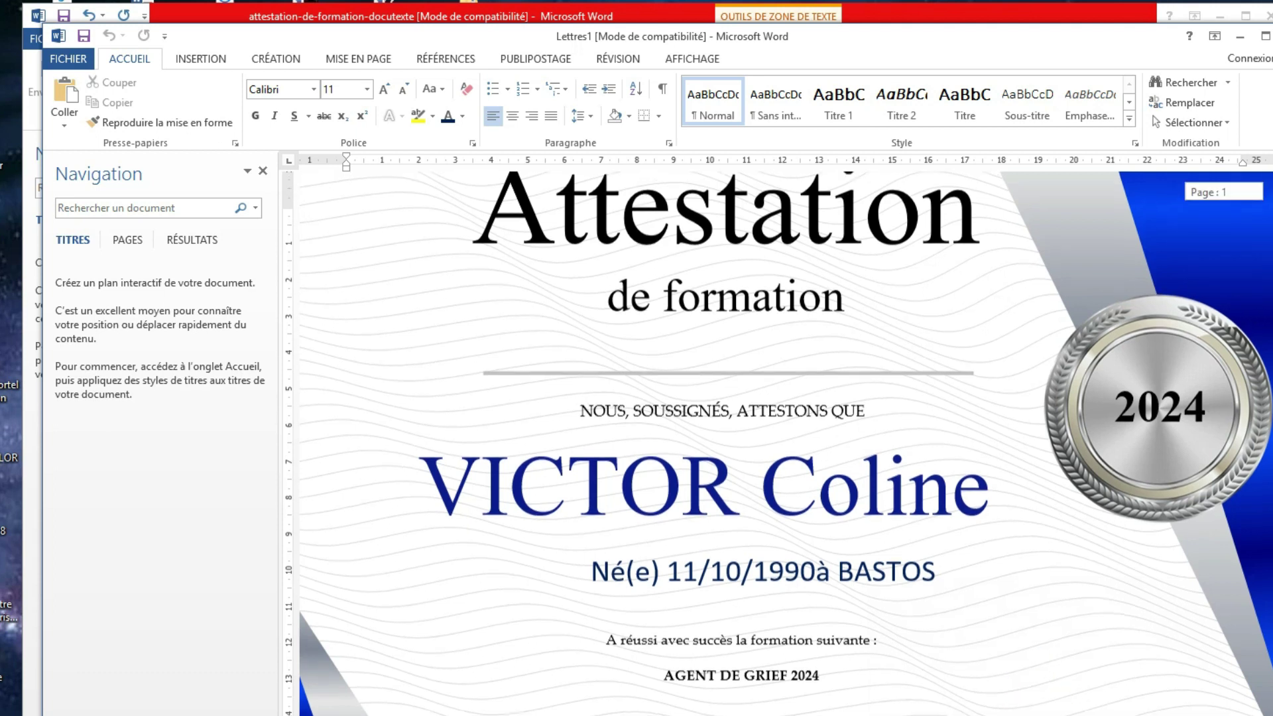
{"action": "scroll", "coordinate": [785, 444], "scroll_direction": "down", "scroll_amount": 6}
{"action": "scroll", "coordinate": [786, 443], "scroll_direction": "down", "scroll_amount": 2}
{"action": "scroll", "coordinate": [786, 444], "scroll_direction": "down", "scroll_amount": 2}
{"action": "scroll", "coordinate": [786, 444], "scroll_direction": "down", "scroll_amount": 3}
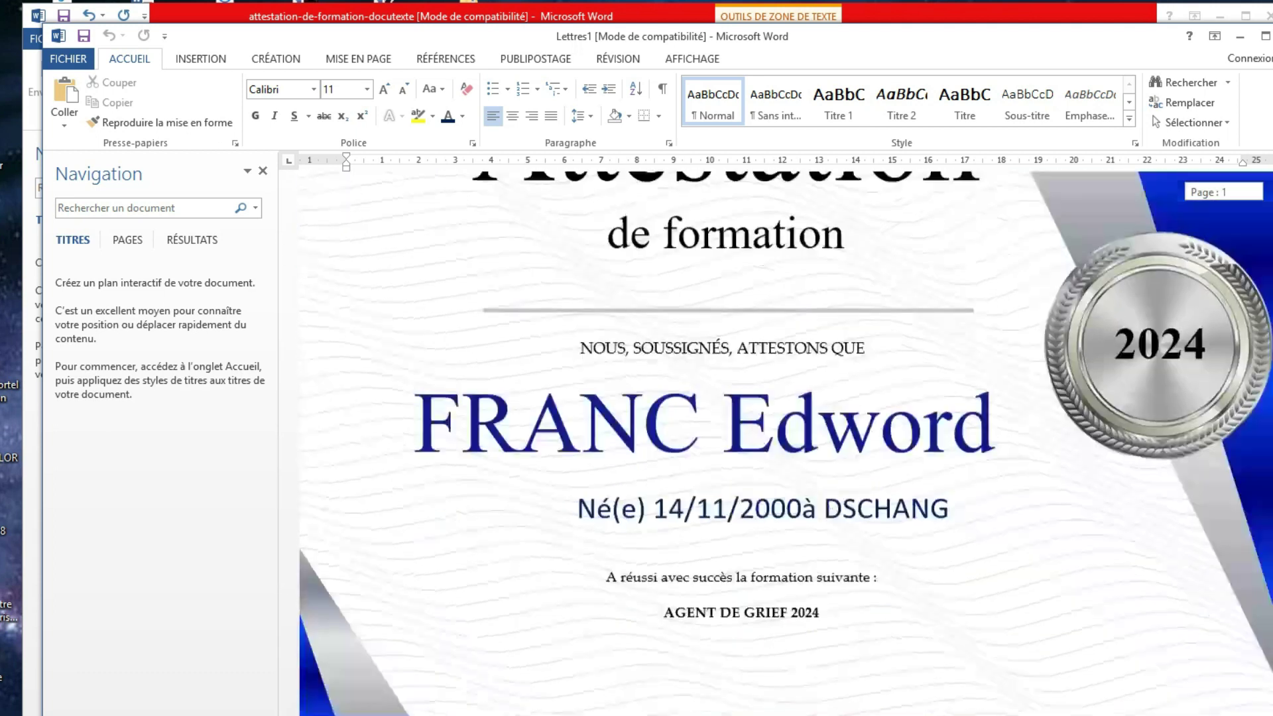
{"action": "scroll", "coordinate": [786, 443], "scroll_direction": "down", "scroll_amount": 2}
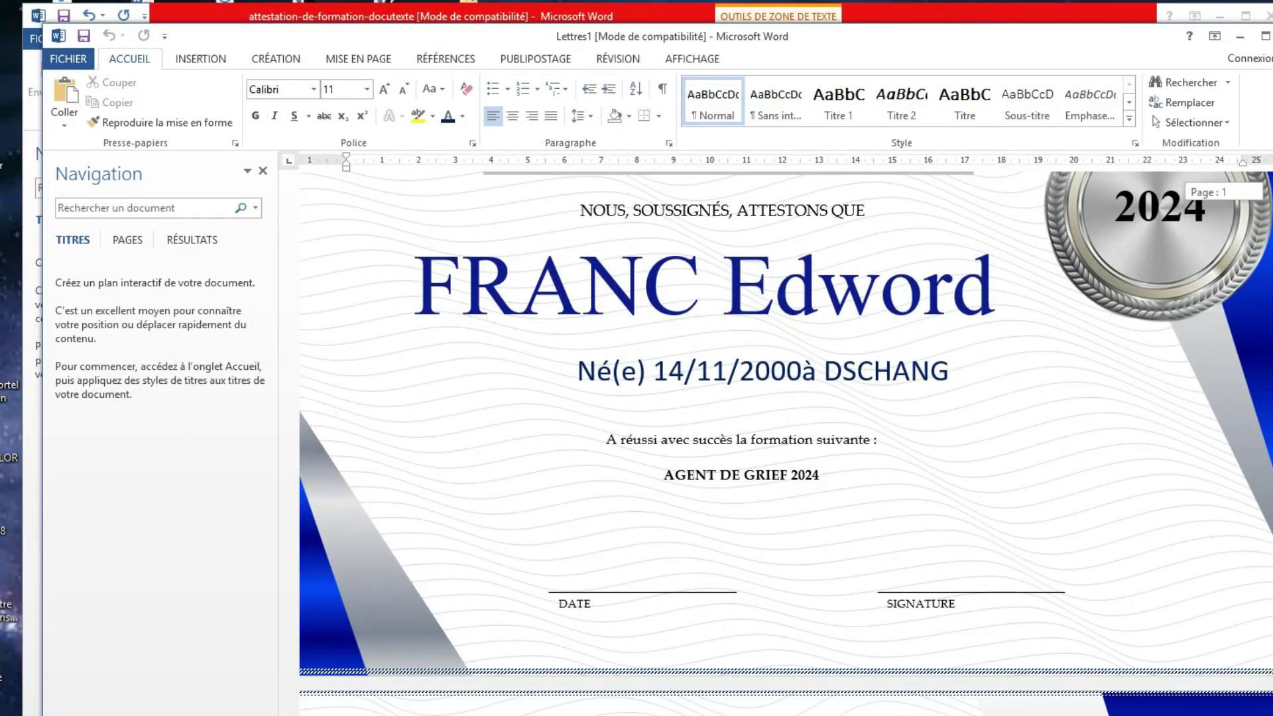
{"action": "scroll", "coordinate": [786, 443], "scroll_direction": "down", "scroll_amount": 1}
{"action": "scroll", "coordinate": [786, 444], "scroll_direction": "down", "scroll_amount": 4}
{"action": "scroll", "coordinate": [785, 443], "scroll_direction": "down", "scroll_amount": 2}
{"action": "scroll", "coordinate": [786, 444], "scroll_direction": "down", "scroll_amount": 4}
{"action": "scroll", "coordinate": [786, 444], "scroll_direction": "down", "scroll_amount": 3}
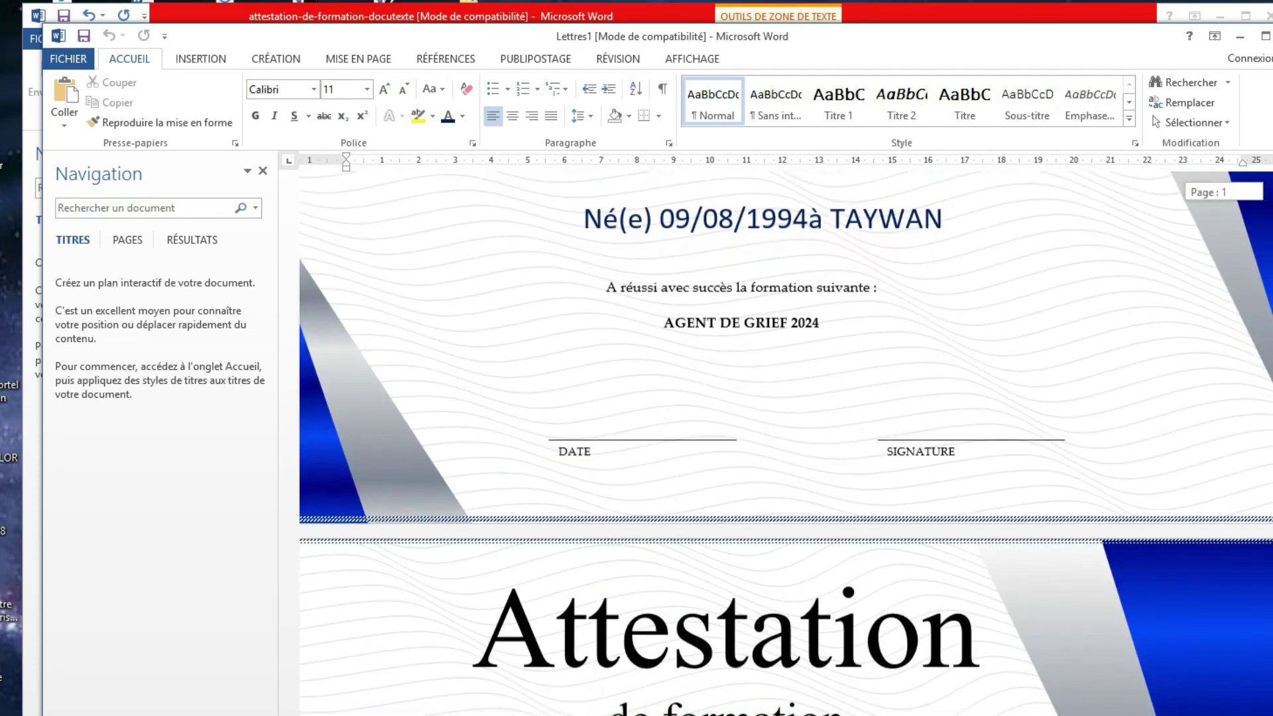
{"action": "scroll", "coordinate": [786, 444], "scroll_direction": "down", "scroll_amount": 5}
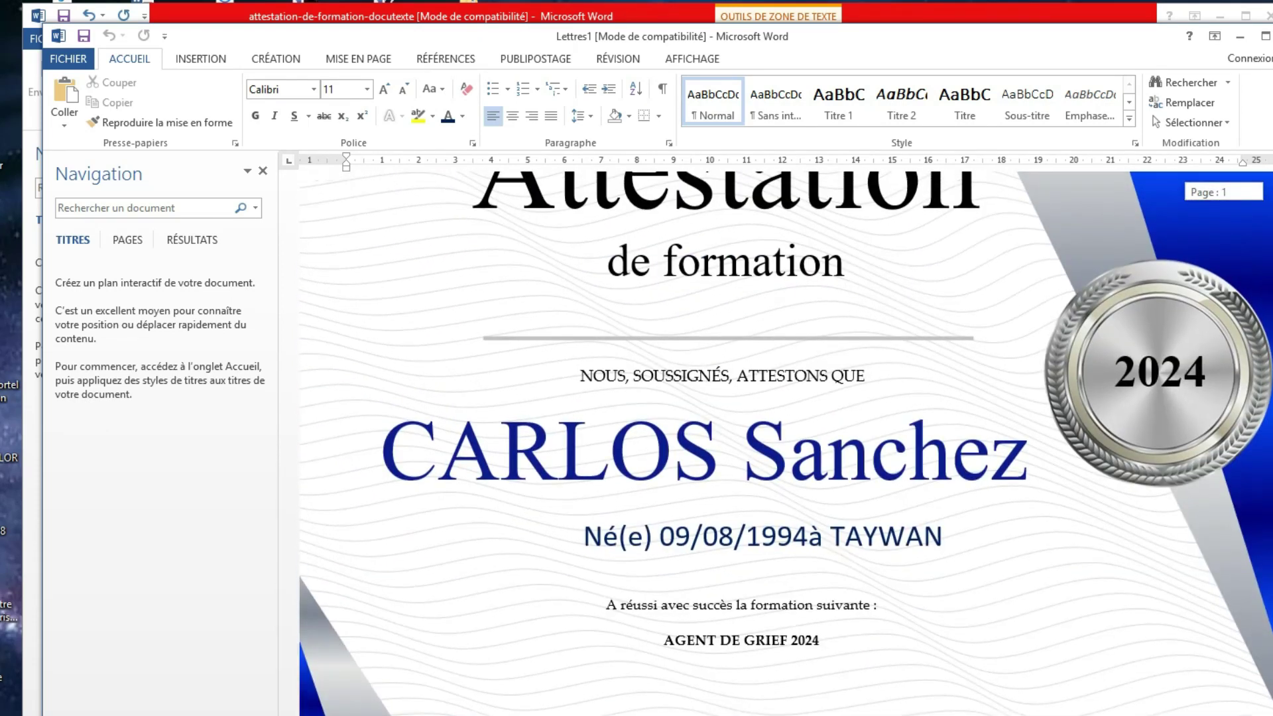